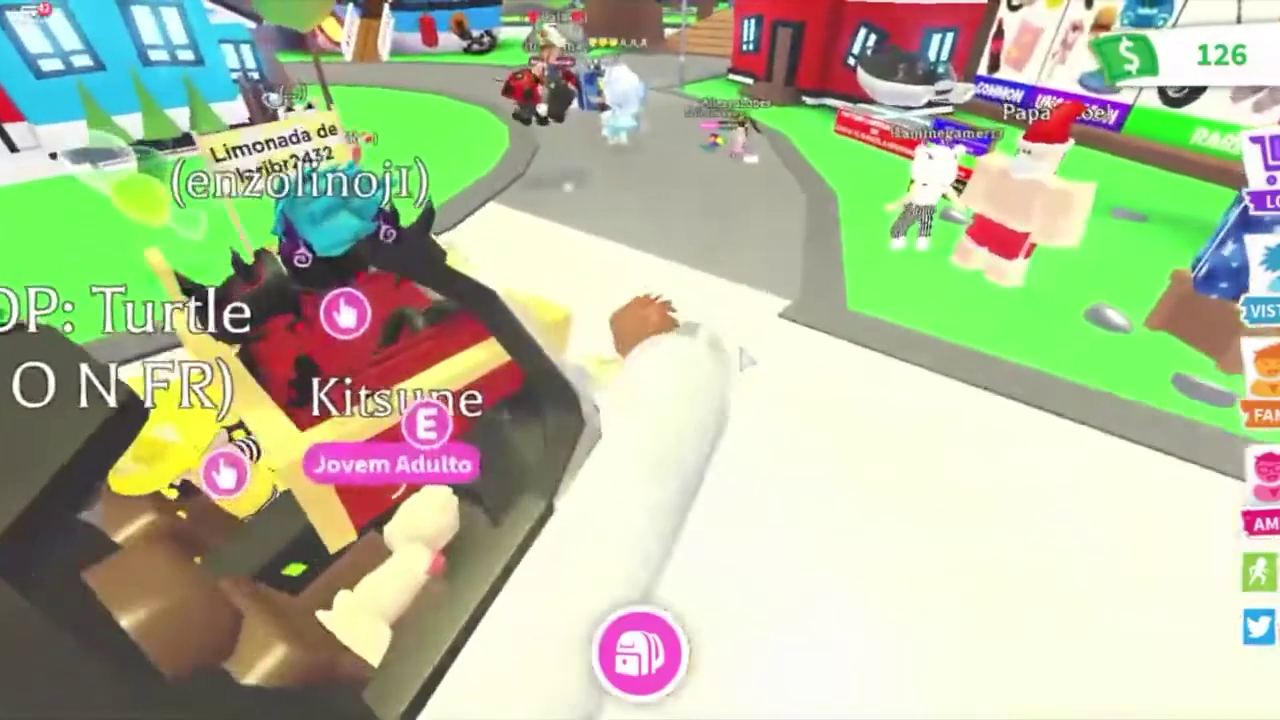
Step: Try buying the big purple and large blue gifts, dismissing each Bucks offer, then the small gift
key("w")
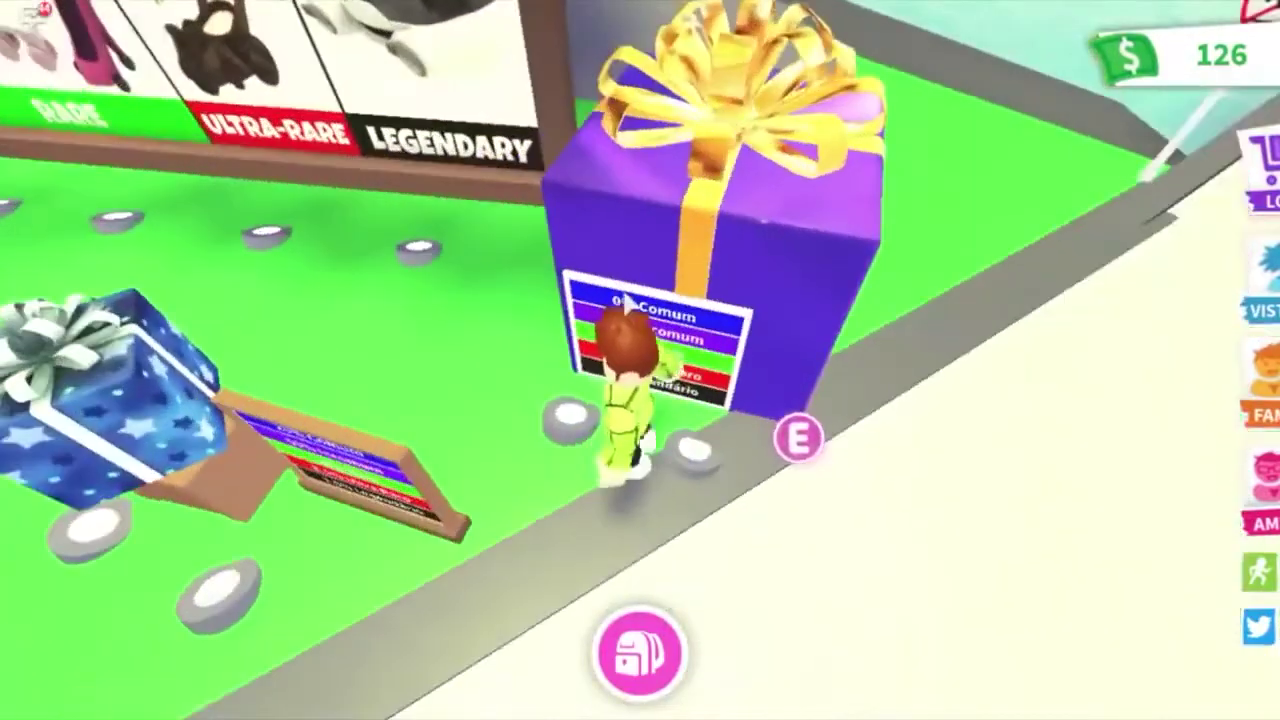
left_click(812, 428)
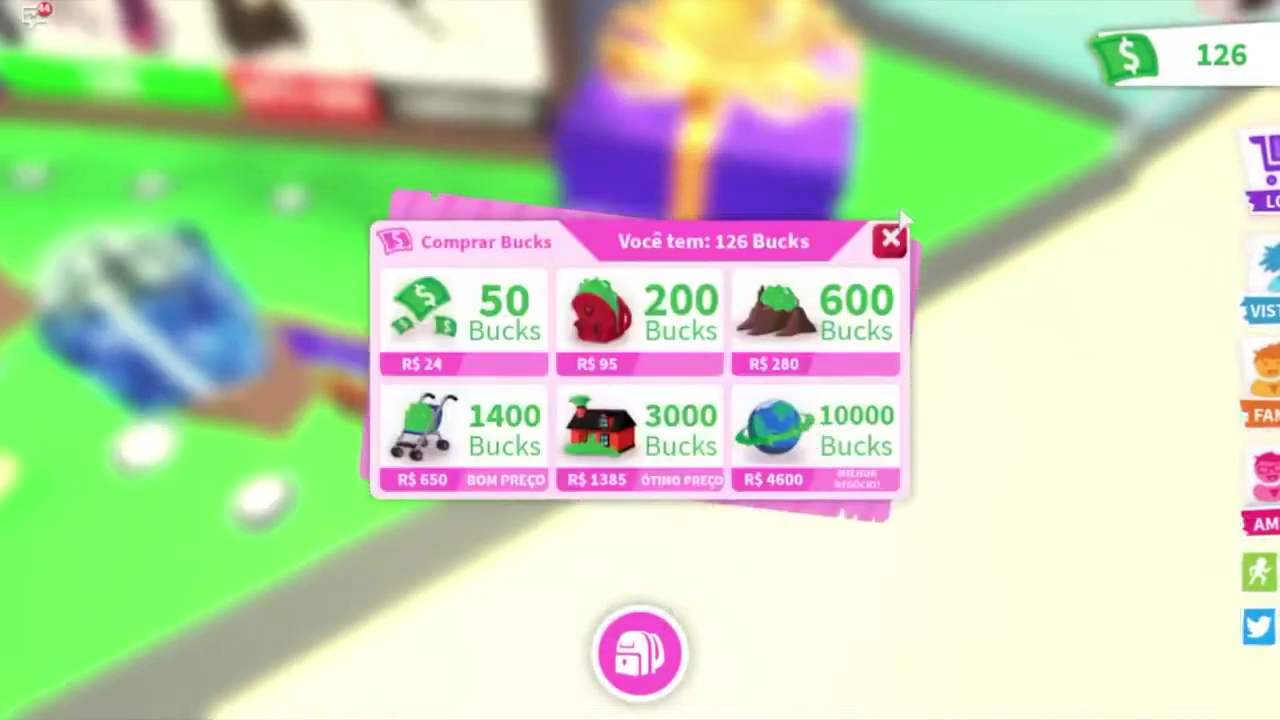
left_click(889, 240)
key("w")
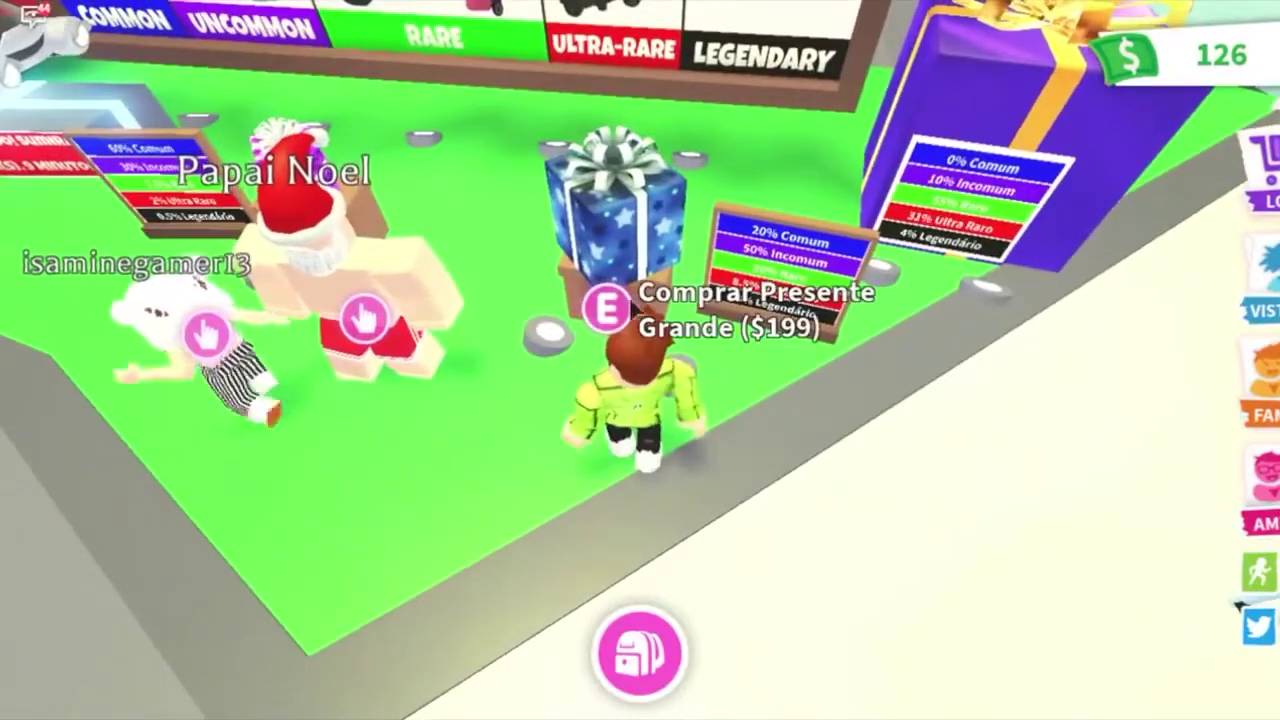
left_click(606, 290)
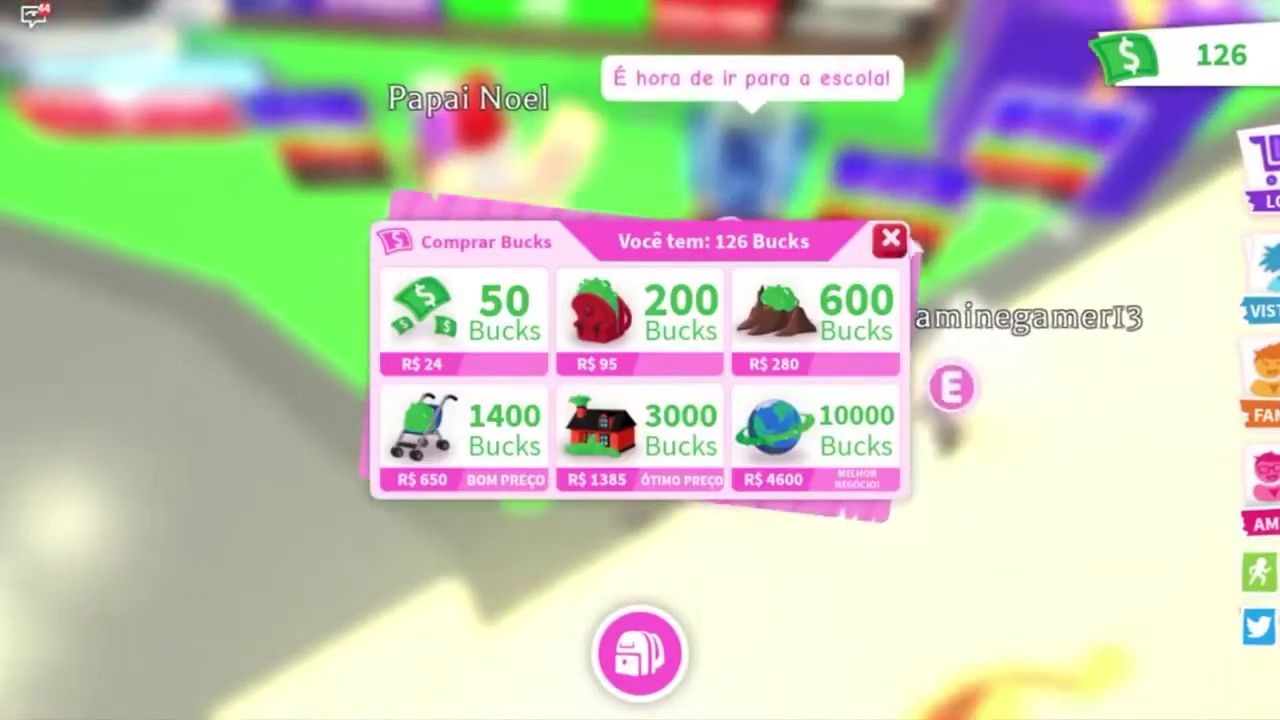
left_click(885, 241)
key("w")
key("e")
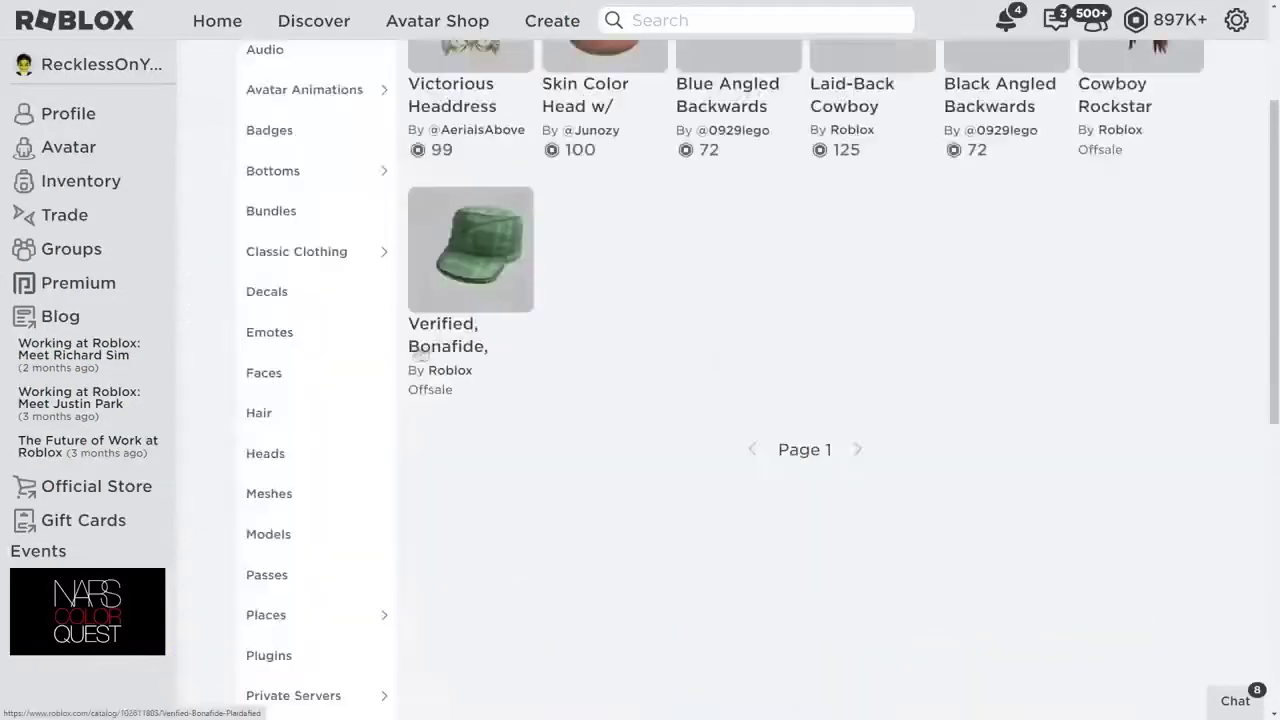
Step: Show the game passes owned in My Inventory and scroll through them
scroll(320, 420, "down", 3)
left_click(334, 385)
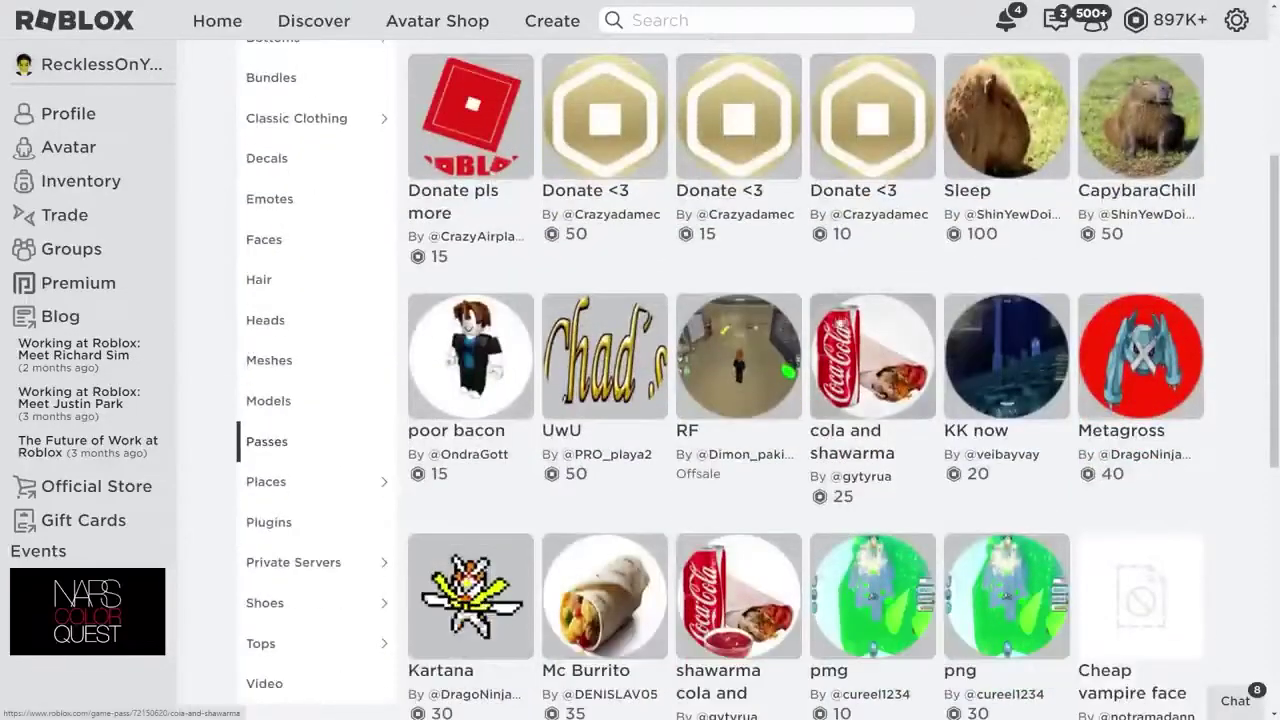
scroll(857, 420, "up", 1)
scroll(857, 420, "down", 1)
scroll(852, 420, "up", 4)
Step: Browse the owned Classic Shirts under Classic Clothing
mouse_move(340, 463)
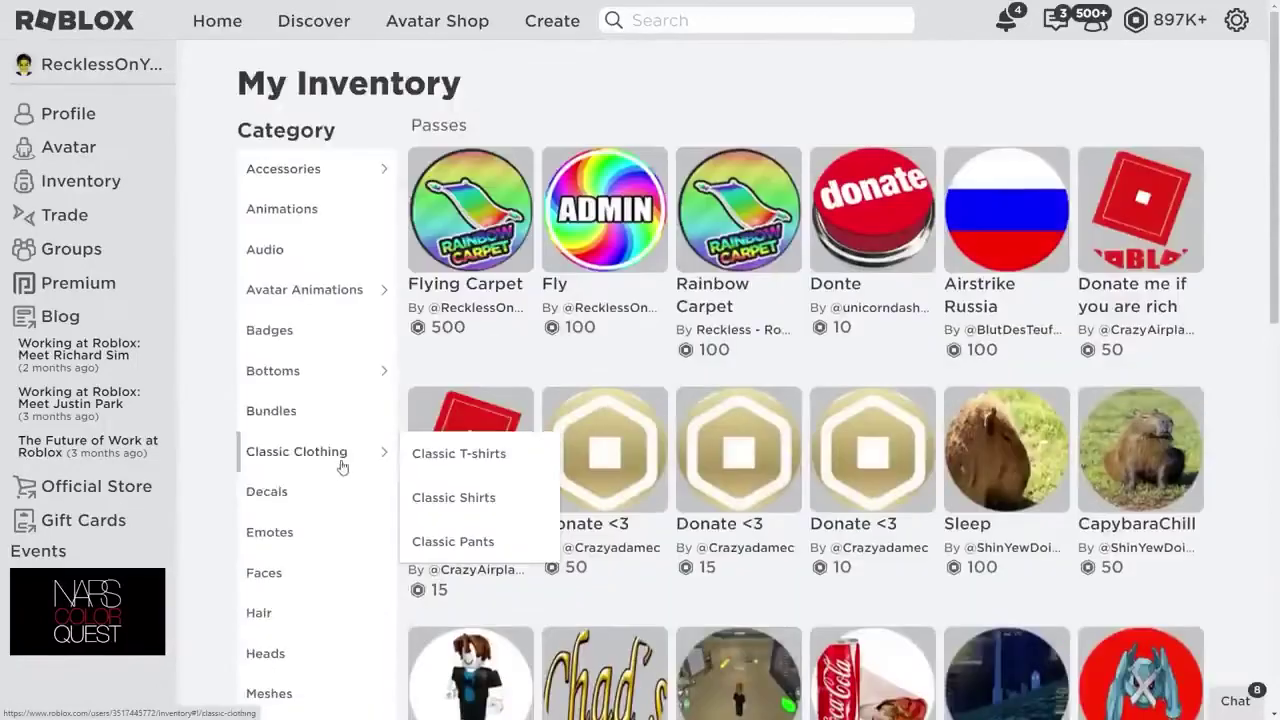
left_click(443, 494)
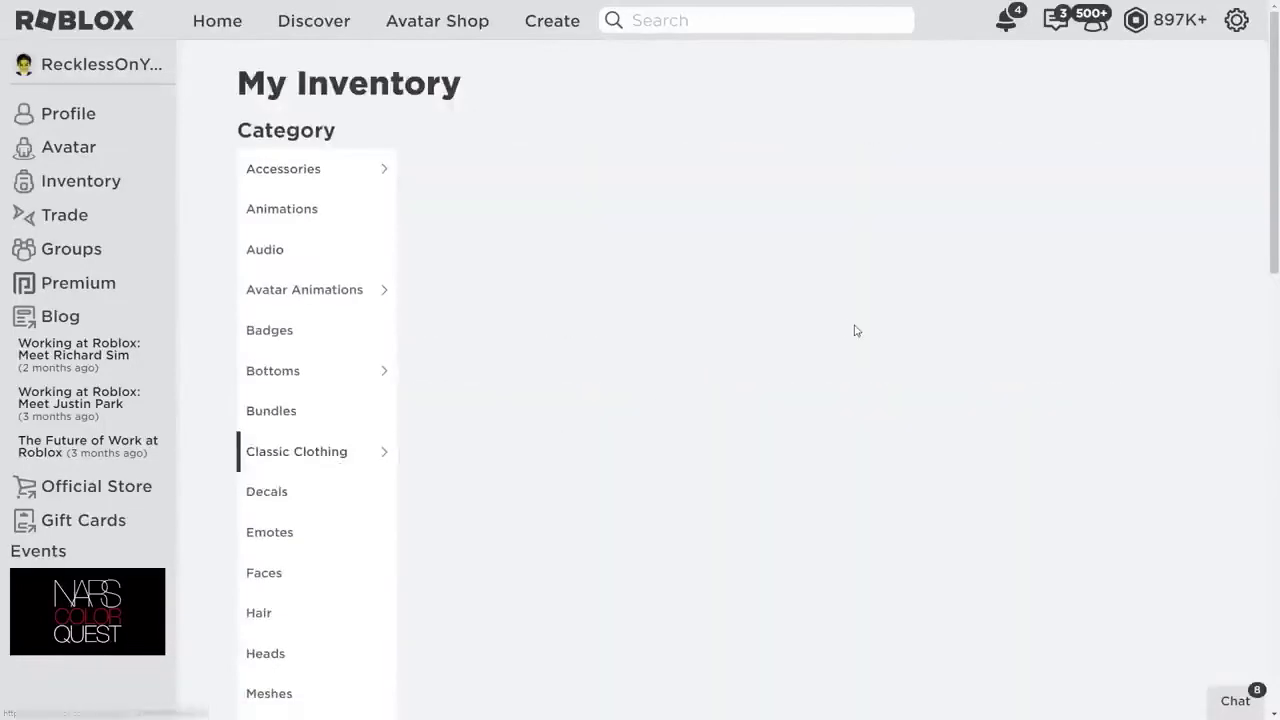
scroll(855, 330, "down", 3)
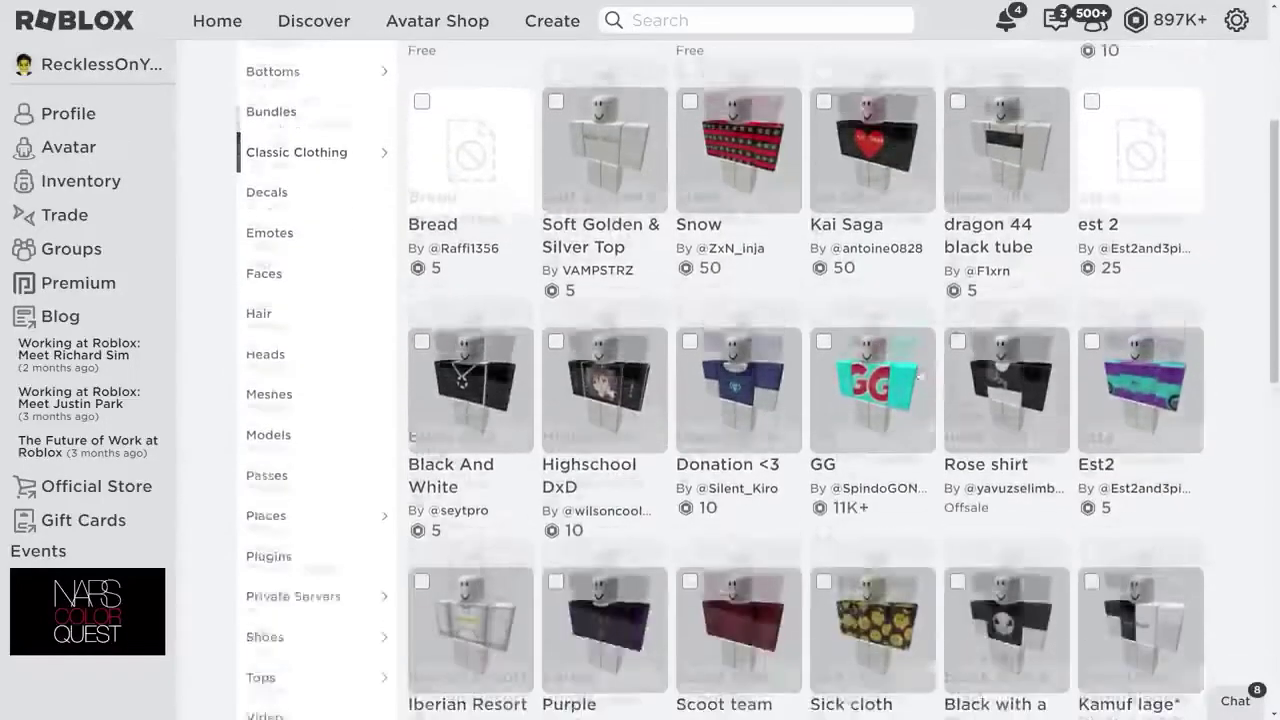
scroll(722, 440, "down", 3)
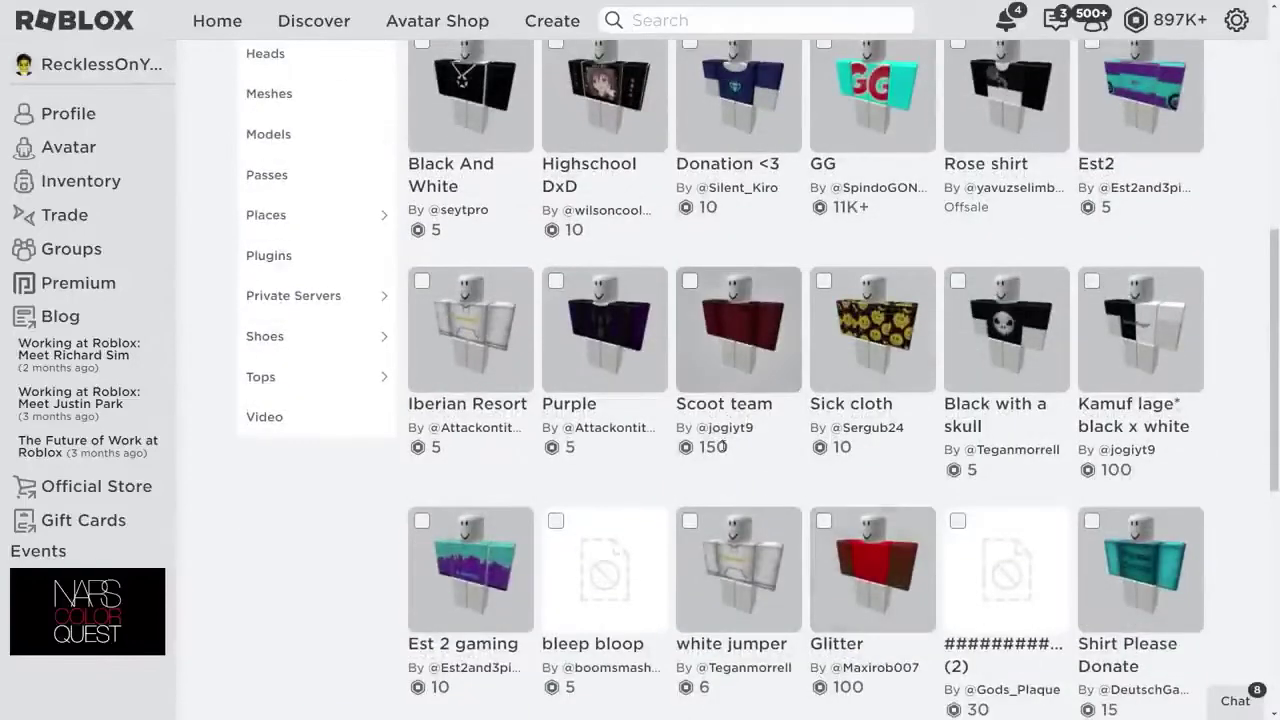
scroll(722, 446, "up", 6)
Step: View the owned Head and Face accessories, ending back on Head
mouse_move(381, 180)
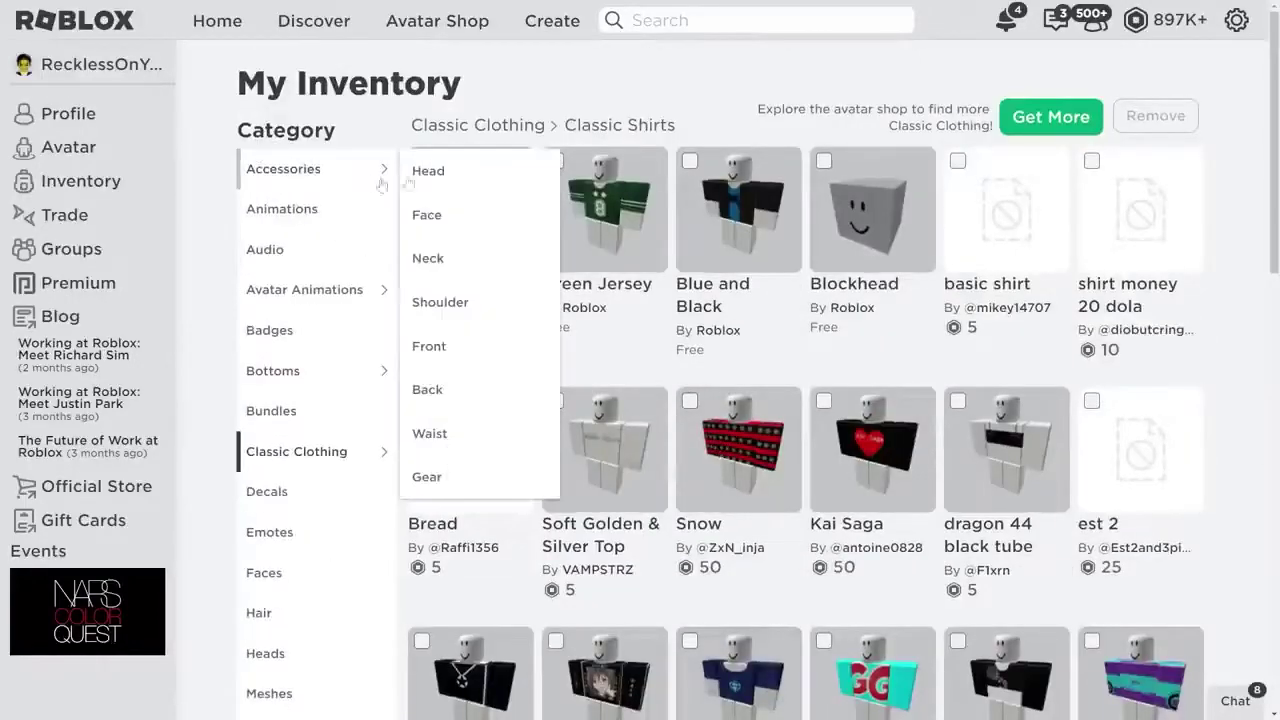
left_click(468, 172)
left_click(466, 214)
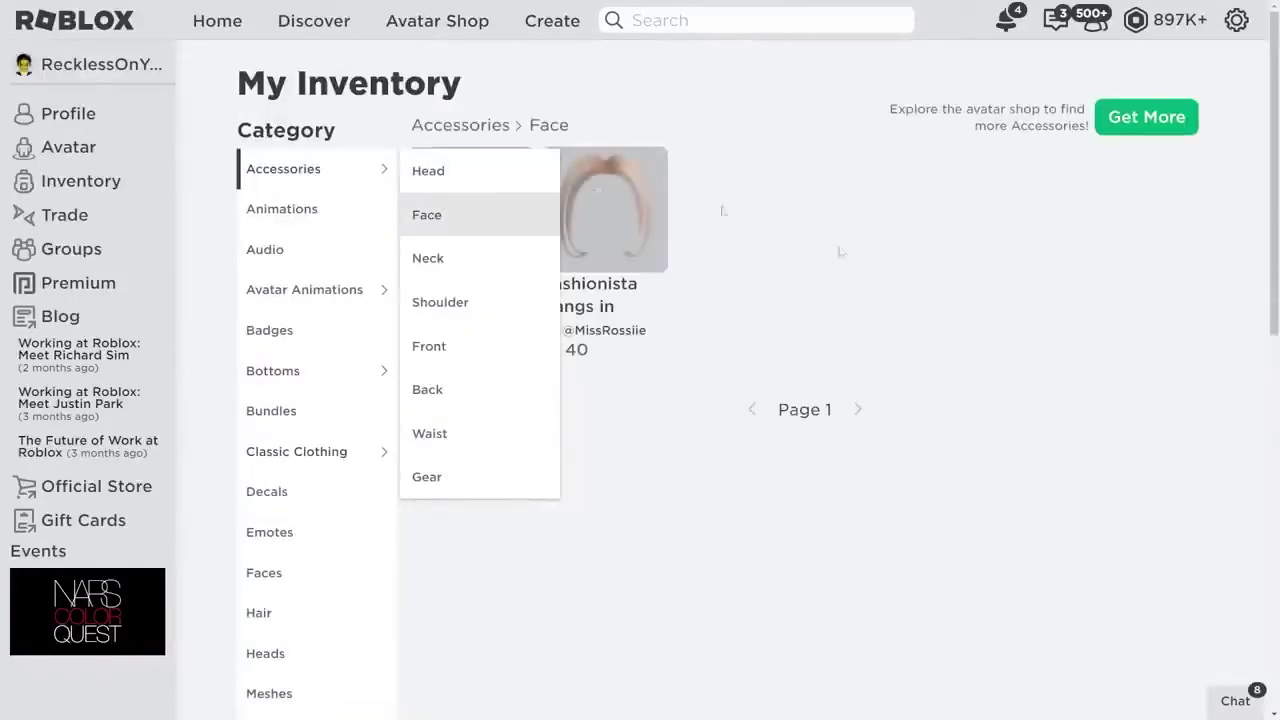
left_click(482, 174)
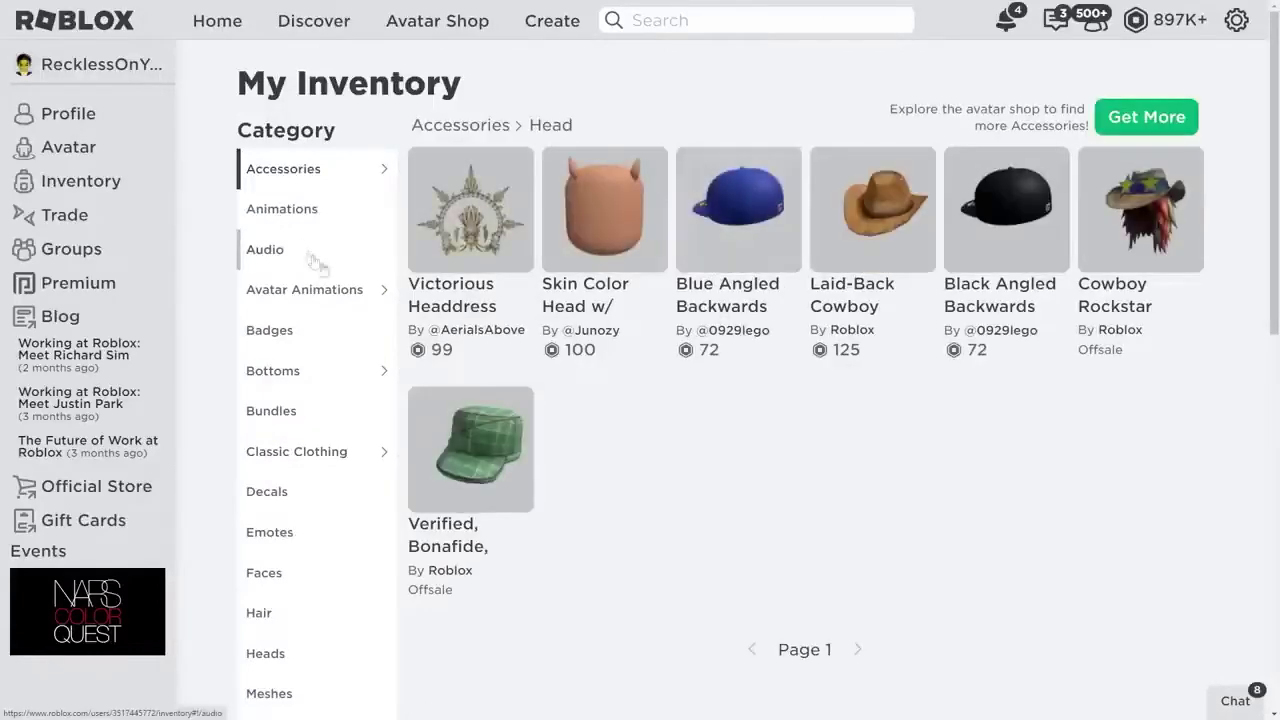
Step: Return to the owned classic shirts and scroll through the list again
mouse_move(337, 273)
mouse_move(329, 451)
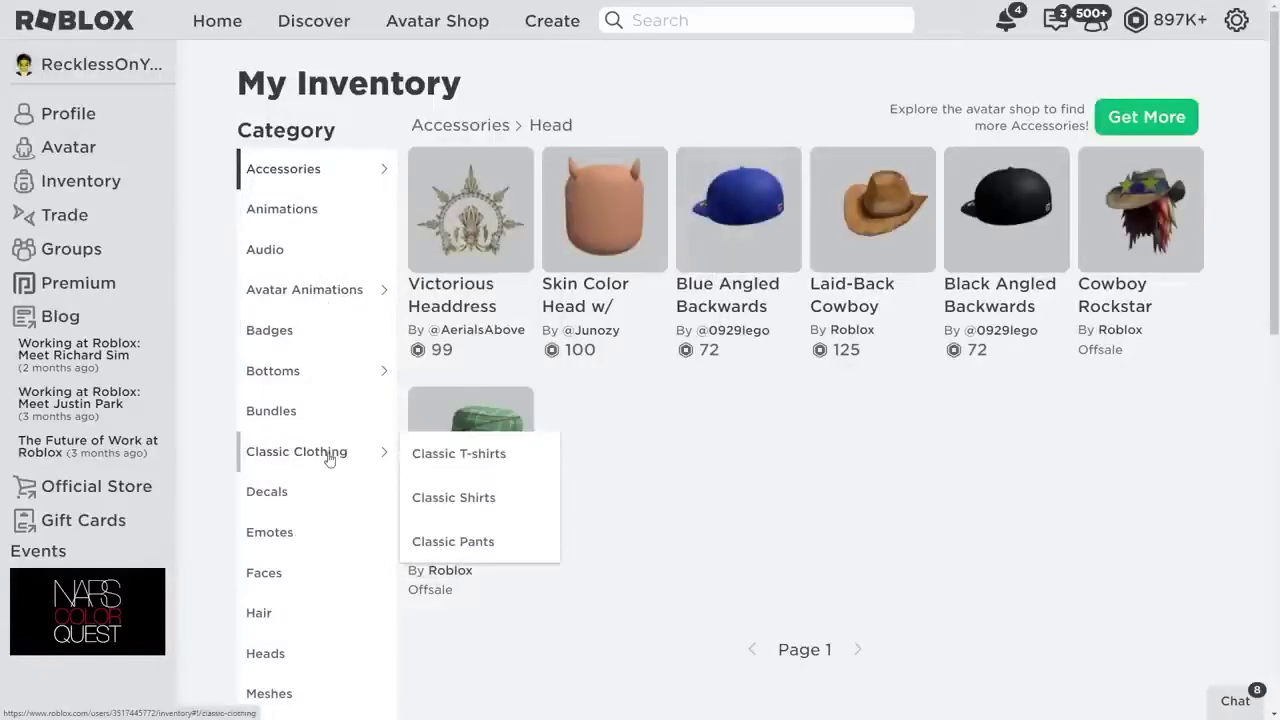
left_click(480, 500)
scroll(746, 371, "down", 3)
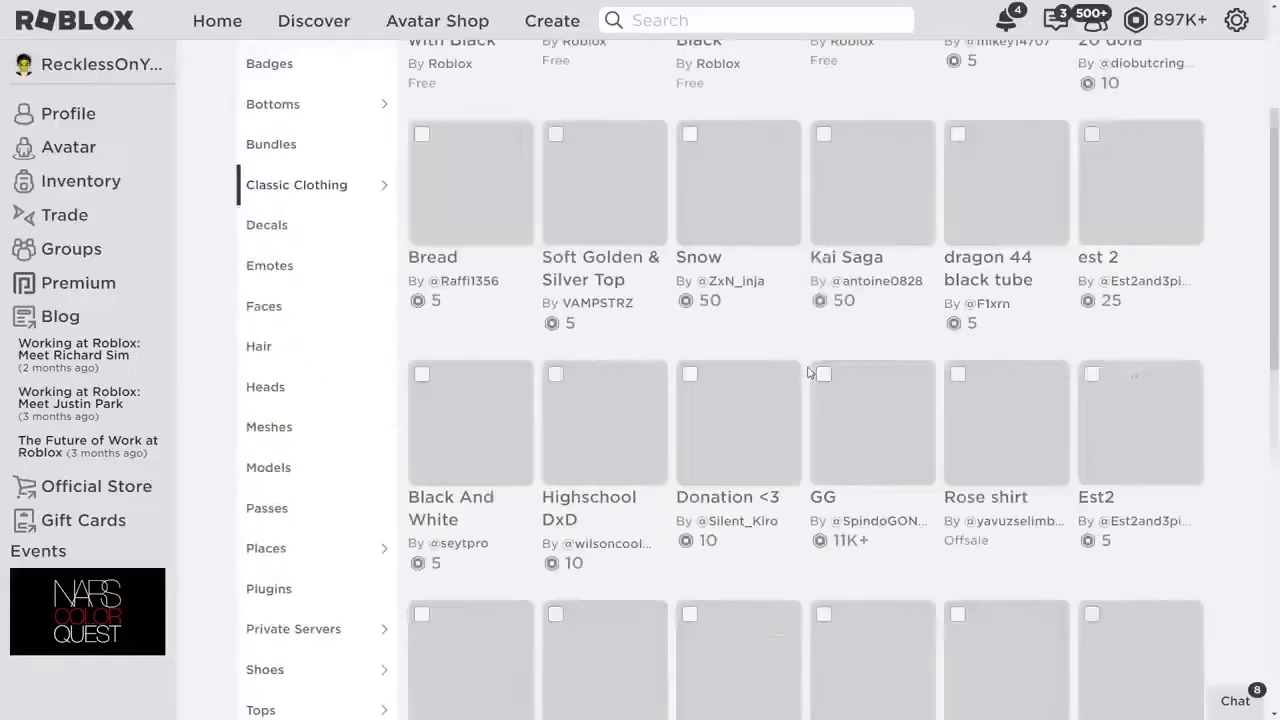
scroll(808, 371, "down", 5)
scroll(808, 371, "up", 2)
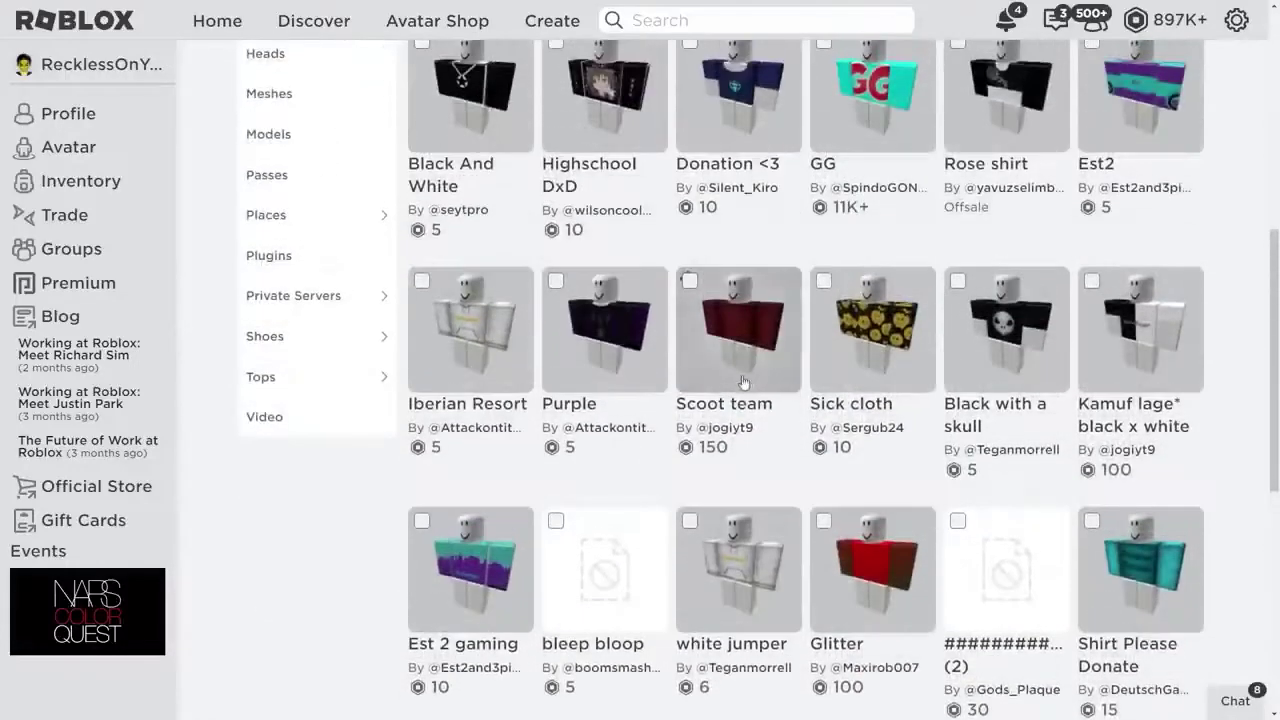
scroll(760, 376, "down", 1)
scroll(740, 378, "up", 2)
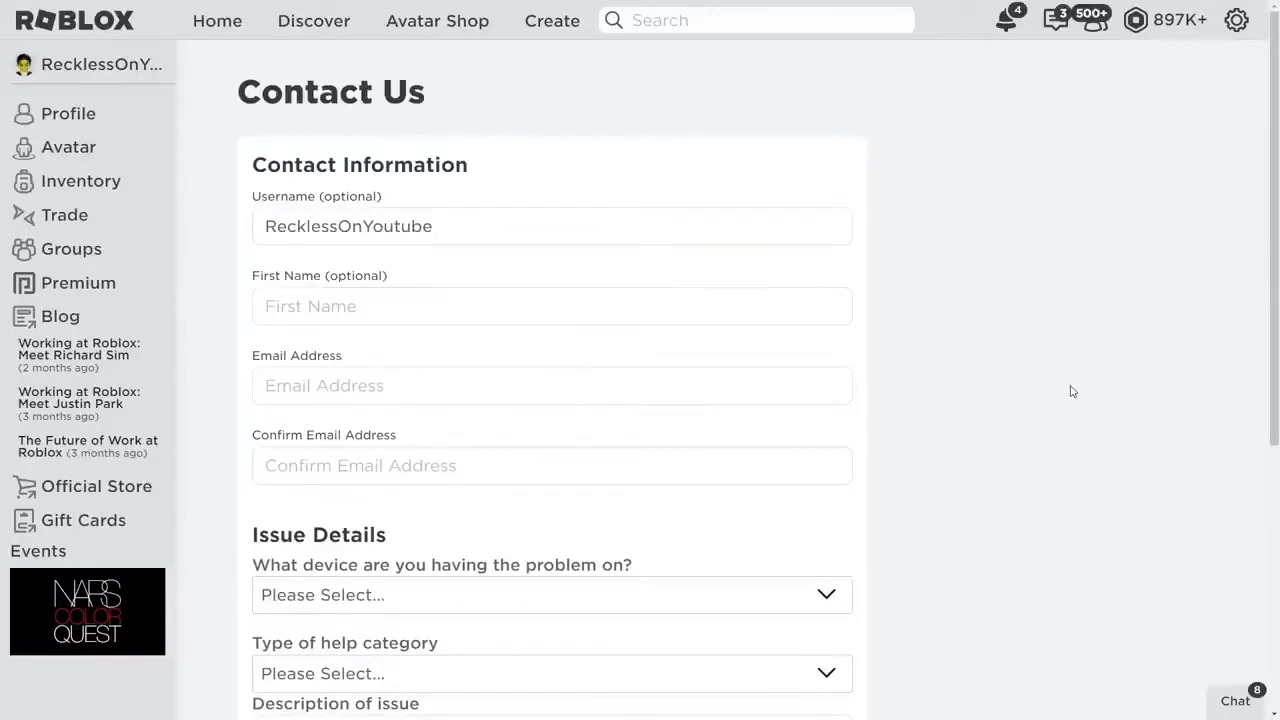
Step: Open and close the account settings menu without choosing anything, then scroll the form
scroll(1072, 391, "down", 1)
left_click(1236, 20)
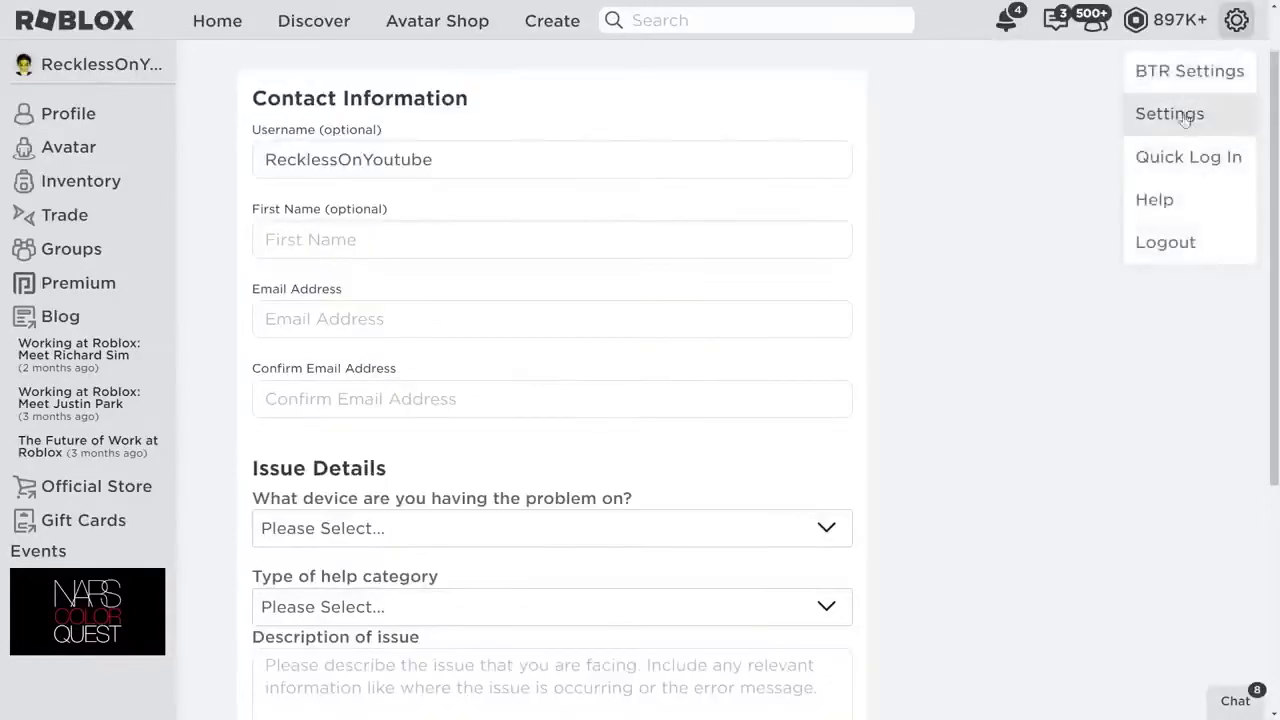
left_click(983, 358)
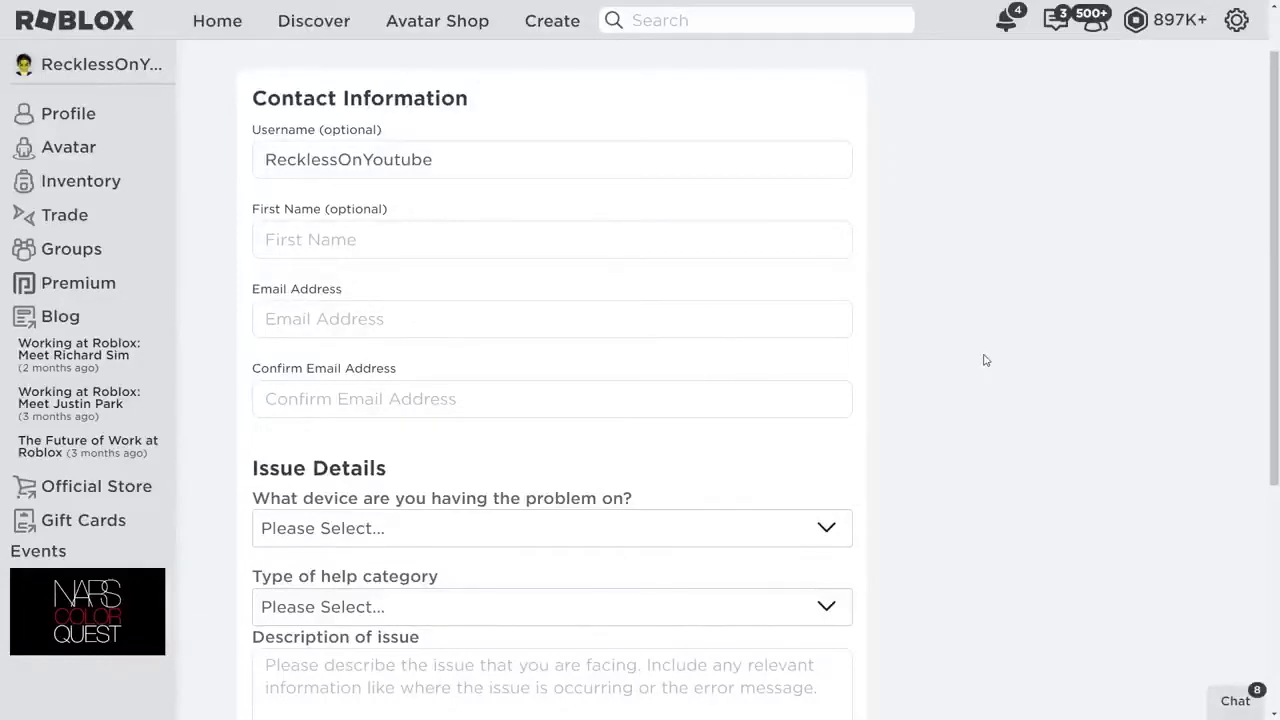
scroll(985, 359, "down", 2)
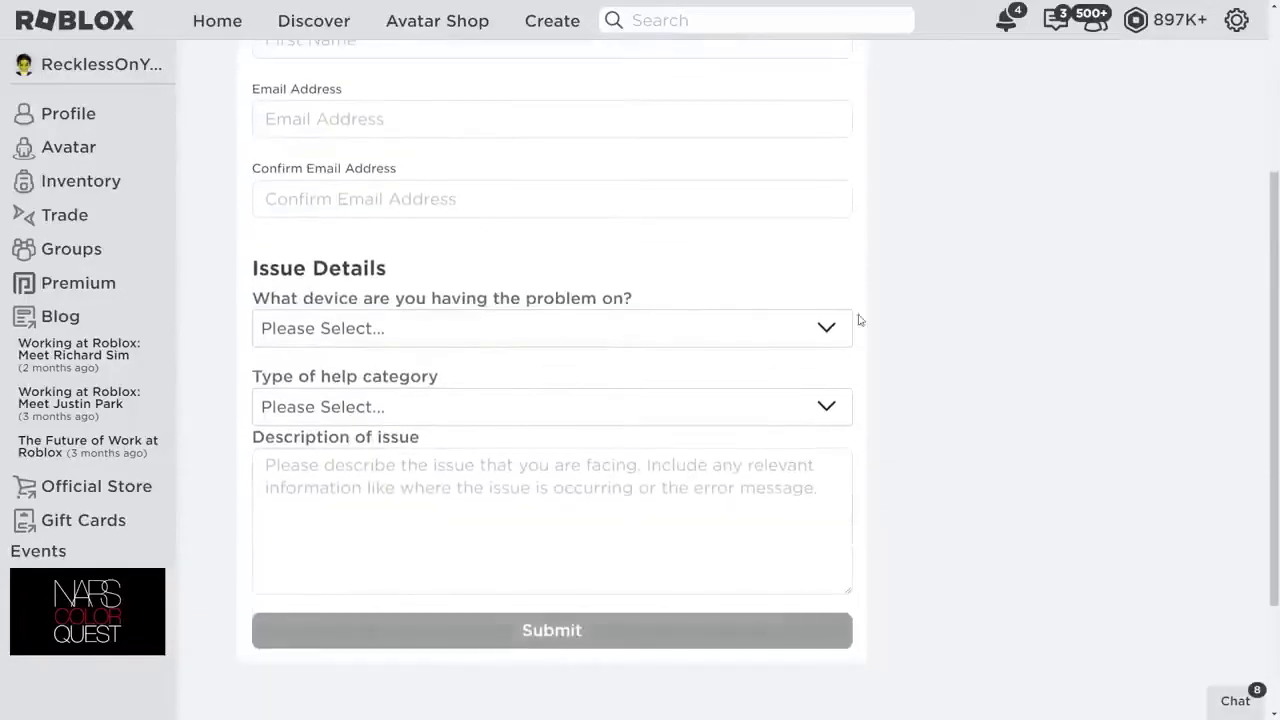
scroll(866, 277, "down", 2)
scroll(886, 300, "up", 2)
scroll(886, 300, "down", 1)
Step: Choose PC as the problem device on the support form
left_click(731, 262)
left_click(731, 289)
left_click(737, 262)
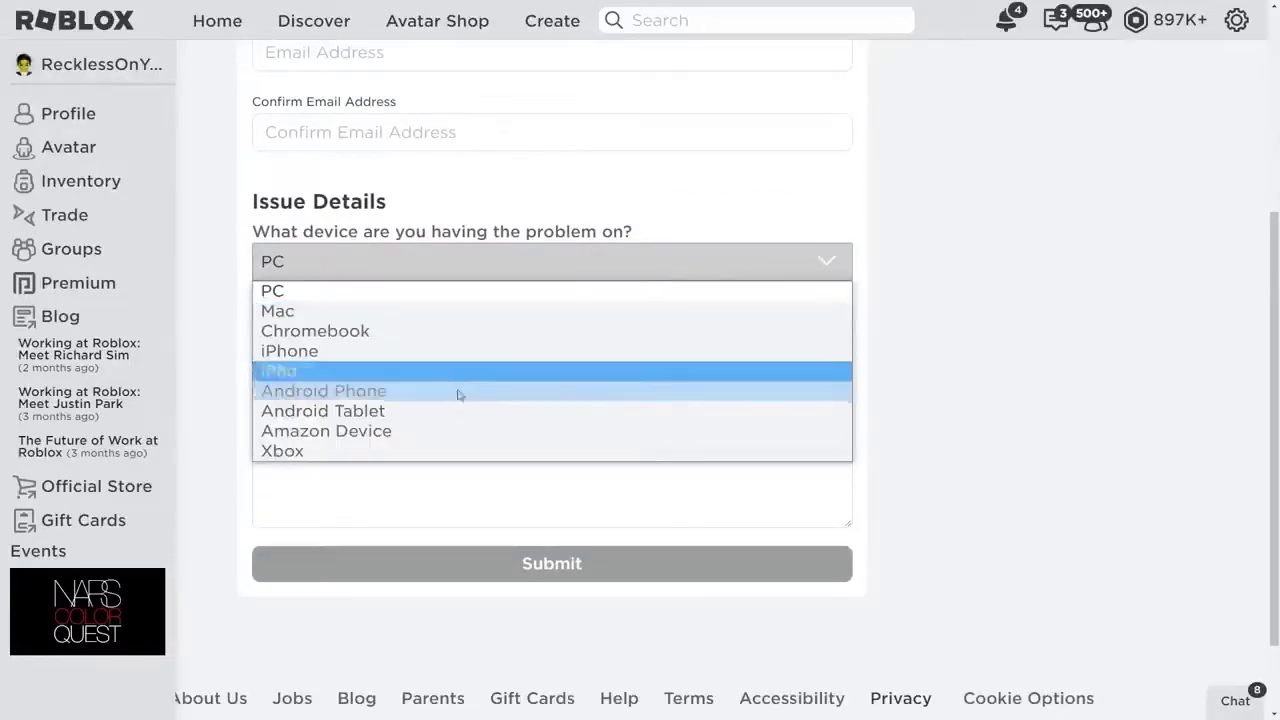
left_click(460, 288)
Step: Set the help category to Purchases Using Robux and expand its purchase type options
left_click(600, 340)
scroll(1010, 445, "down", 1)
left_click(729, 248)
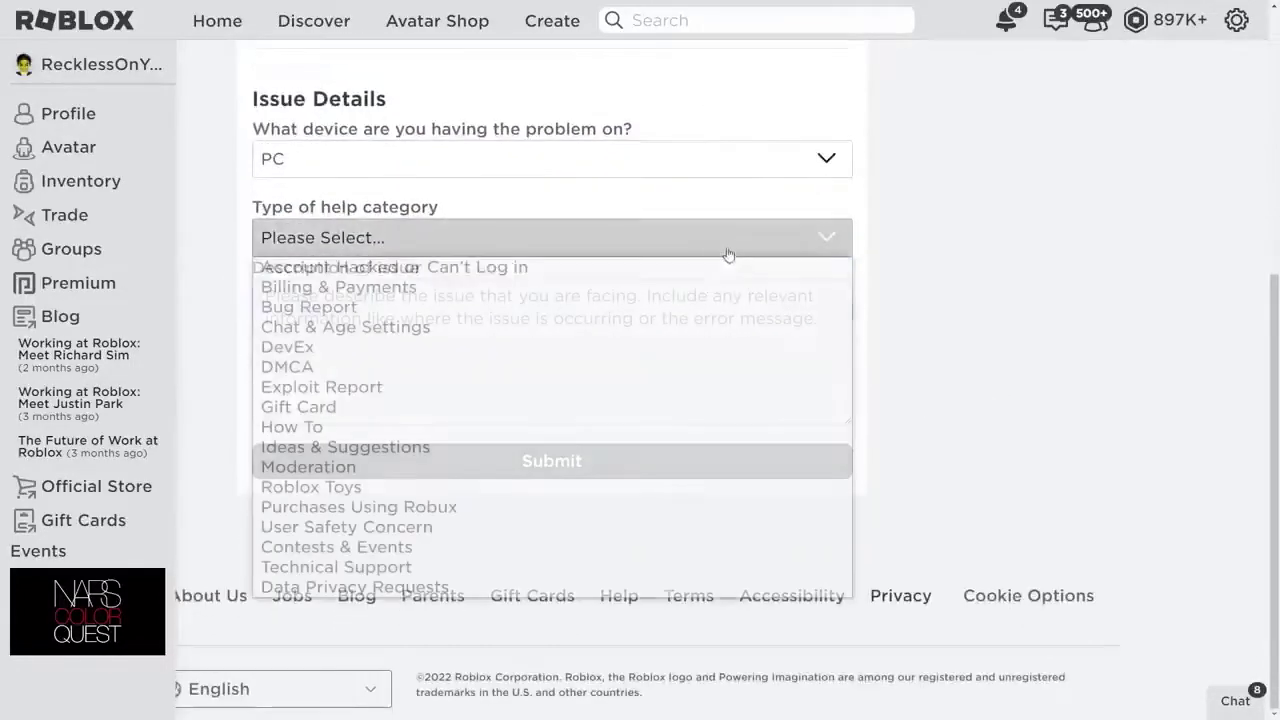
left_click(504, 510)
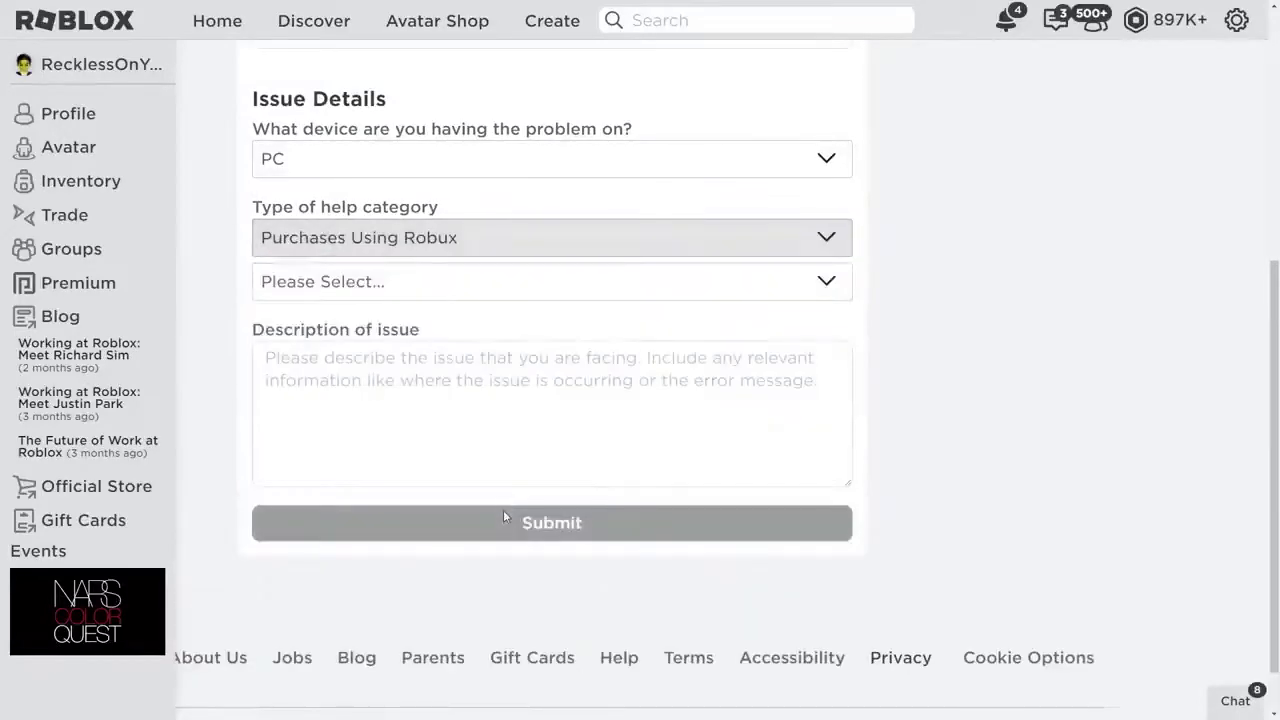
left_click(645, 282)
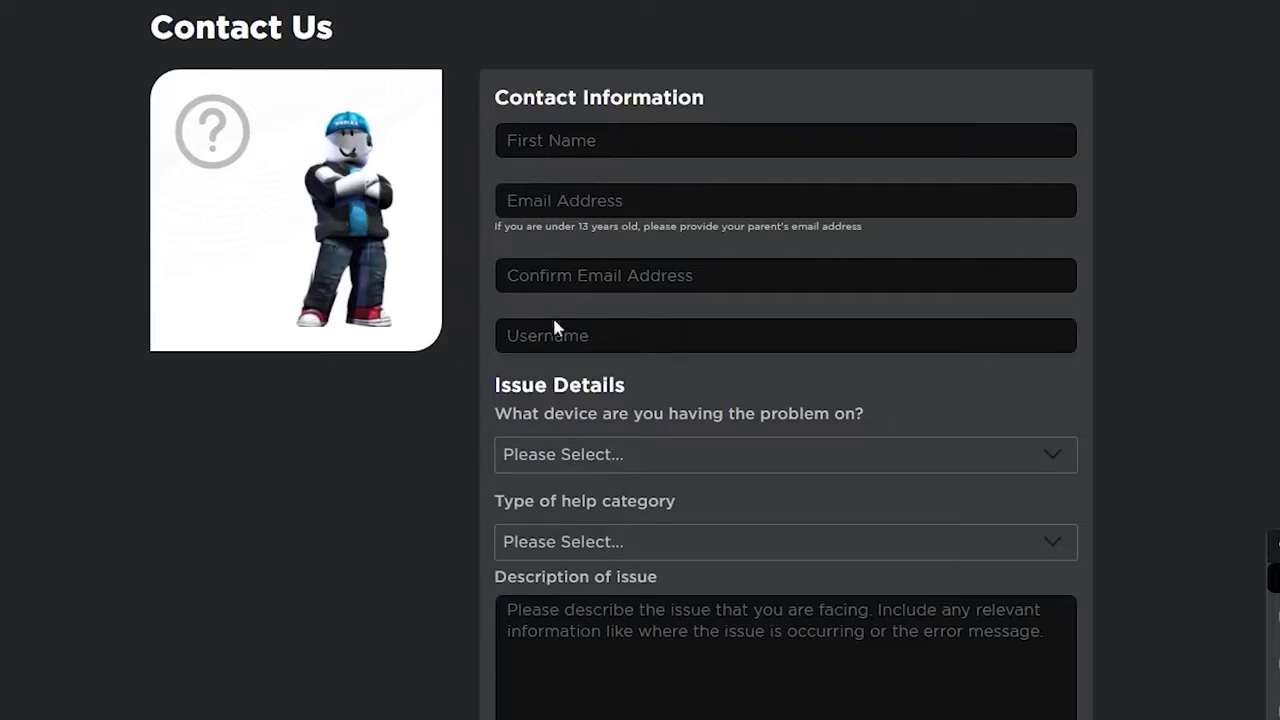
Step: Choose PC as device, Robux as help category, and Website Item as the issue type
left_click(600, 452)
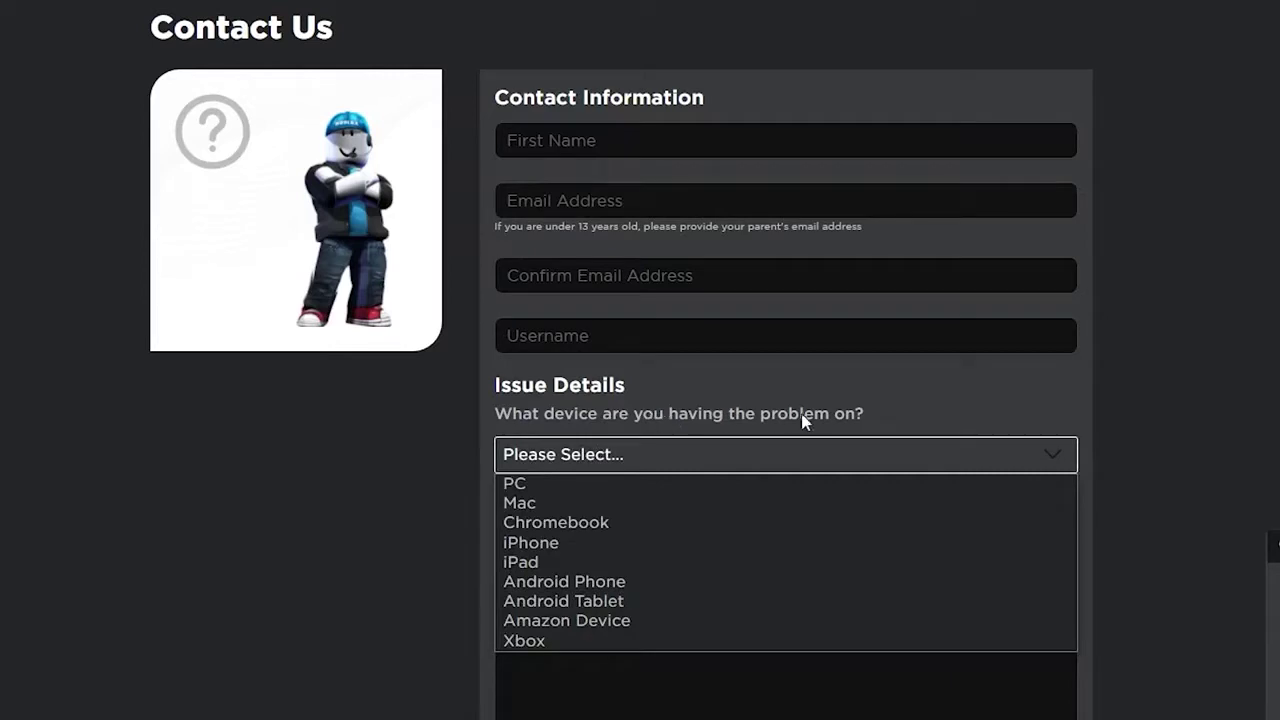
left_click(663, 487)
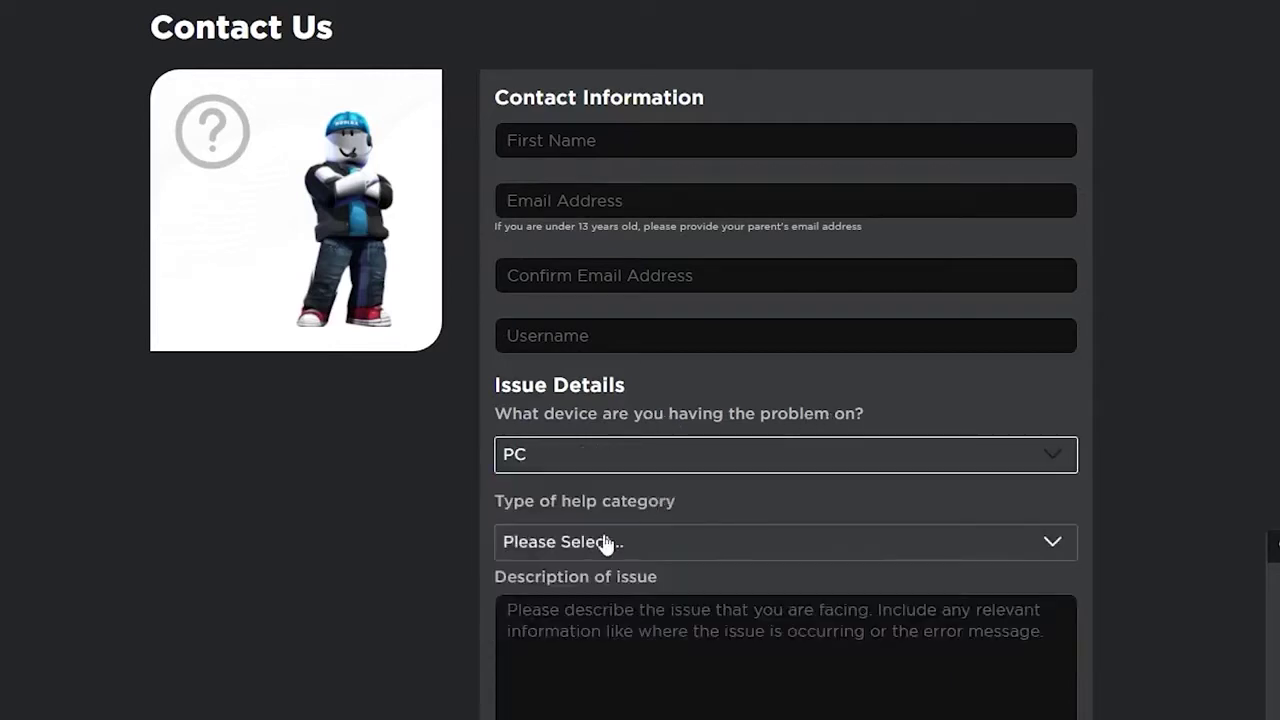
left_click(622, 545)
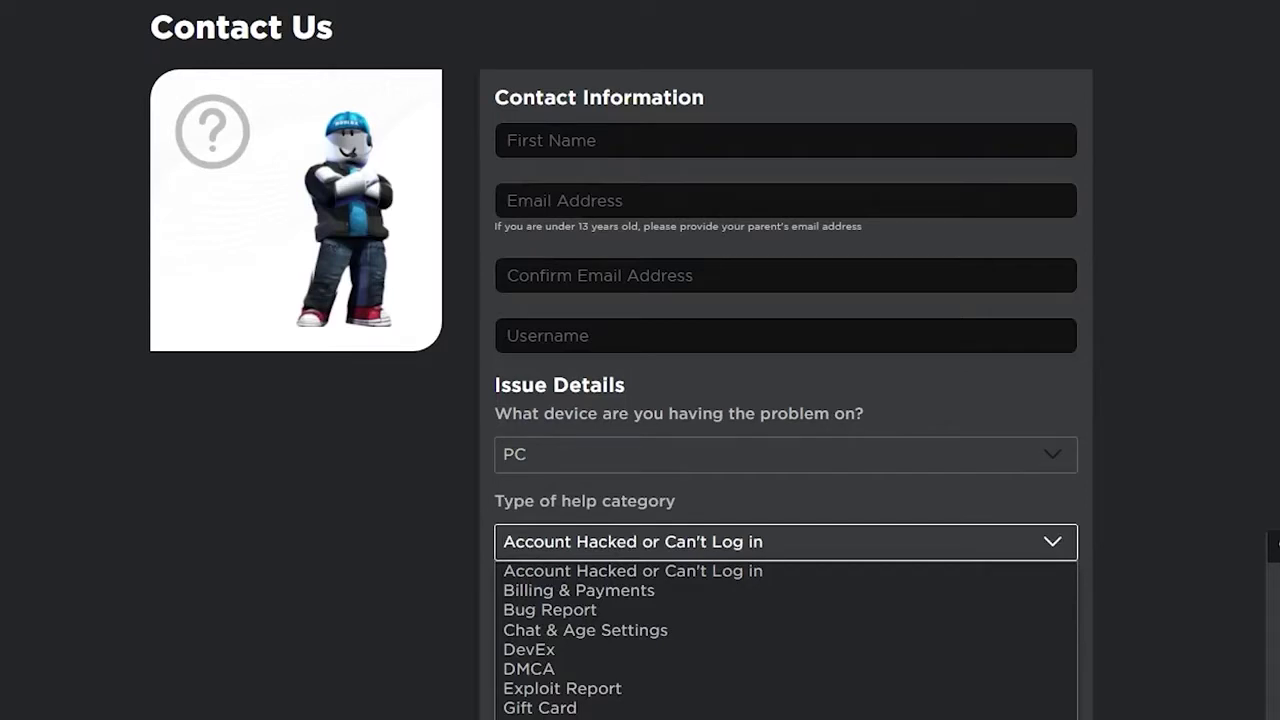
left_click(590, 715)
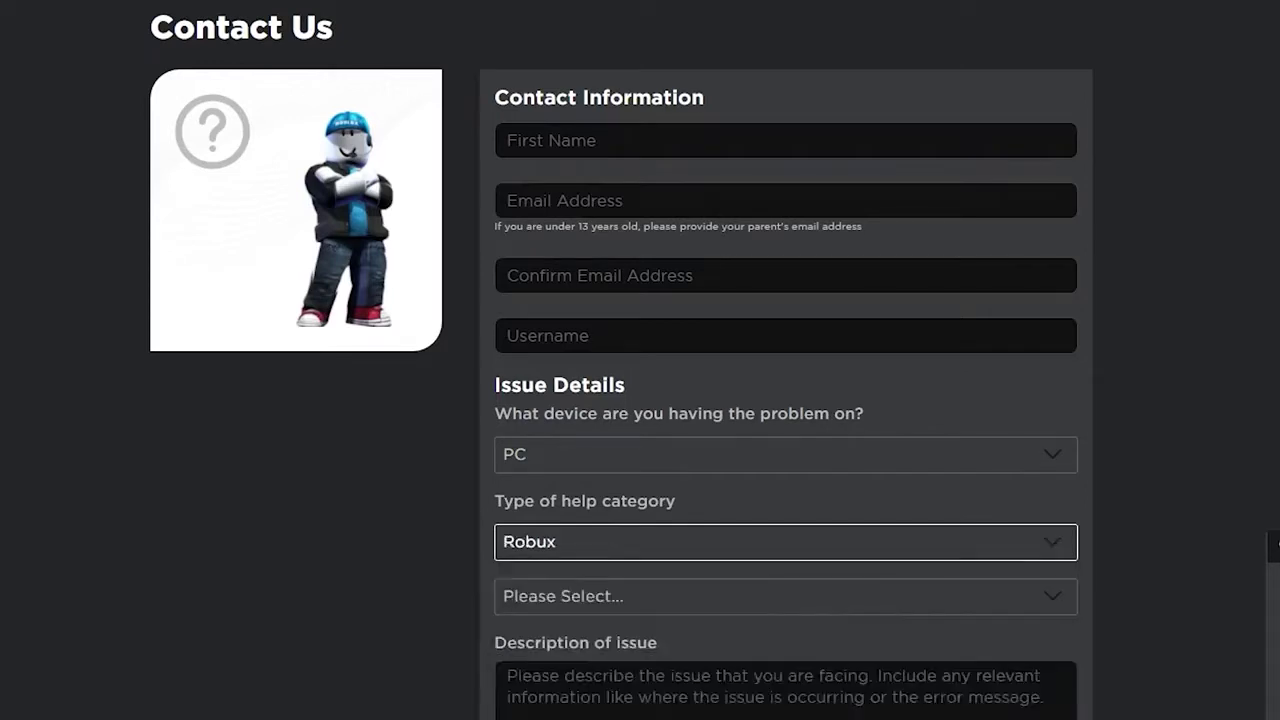
left_click(590, 596)
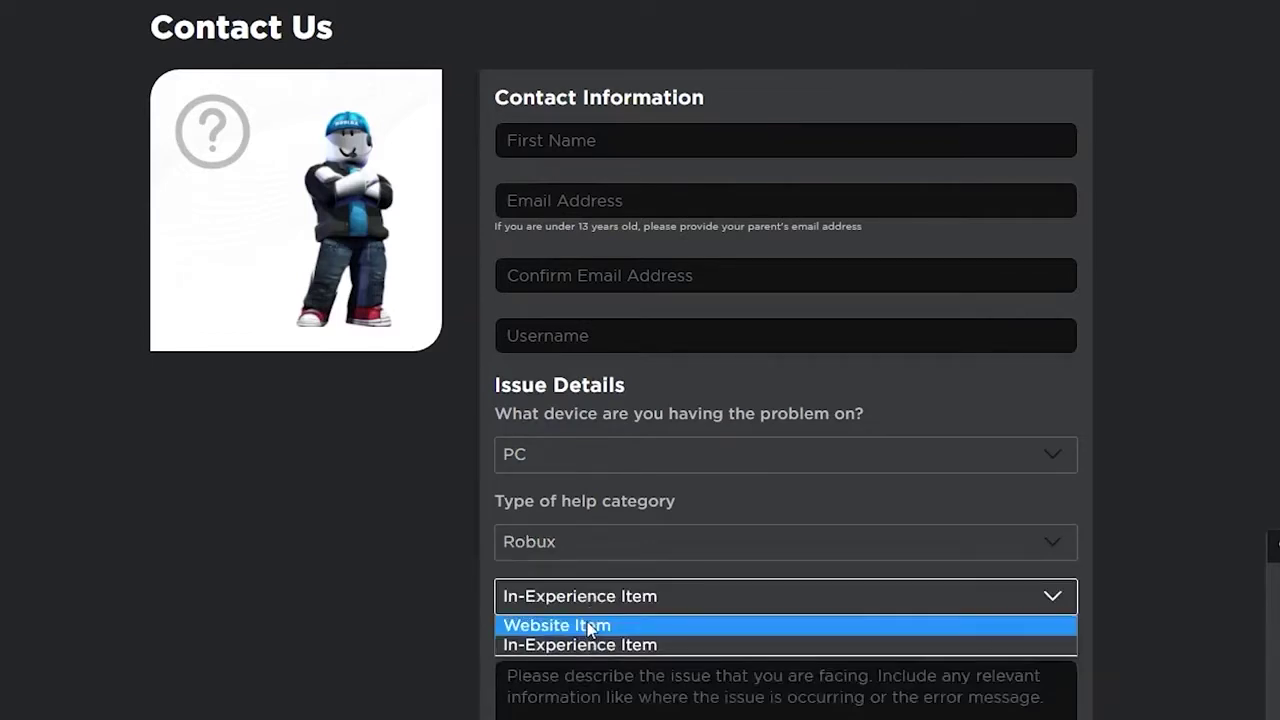
left_click(590, 626)
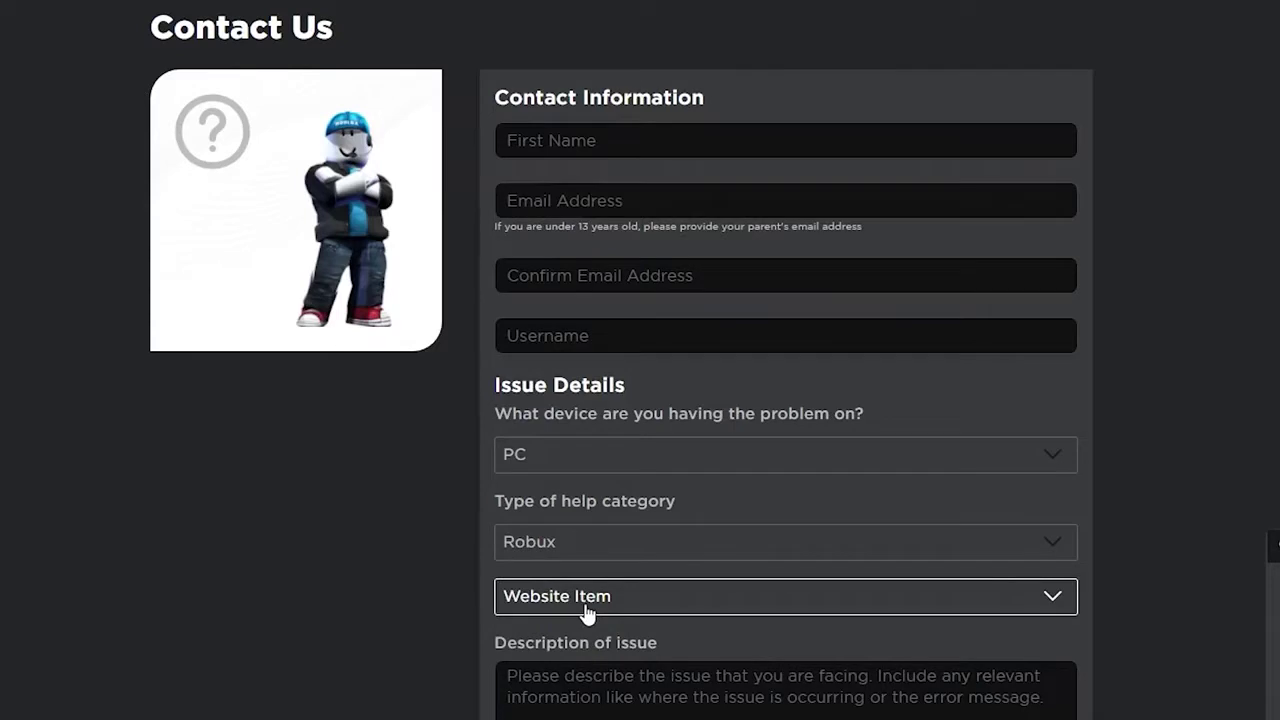
left_click(588, 600)
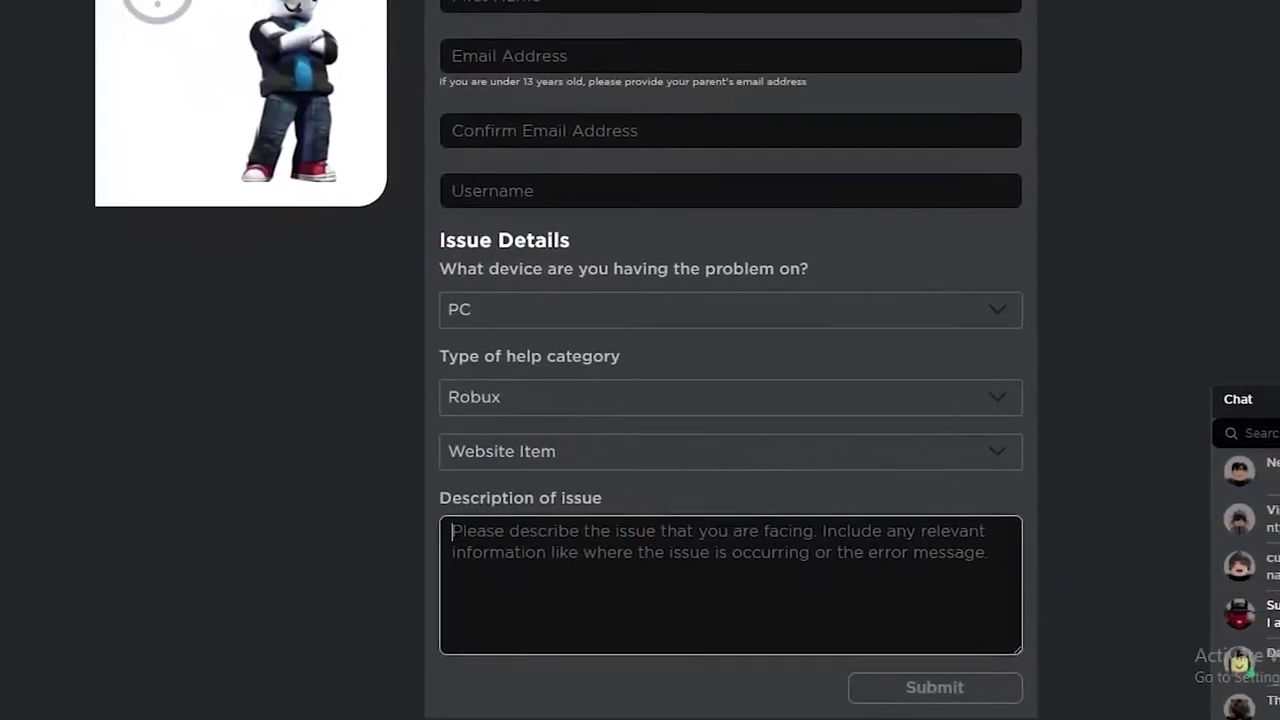
Step: Click into the issue description box, then shoot and move through the shooter match
left_click(728, 580)
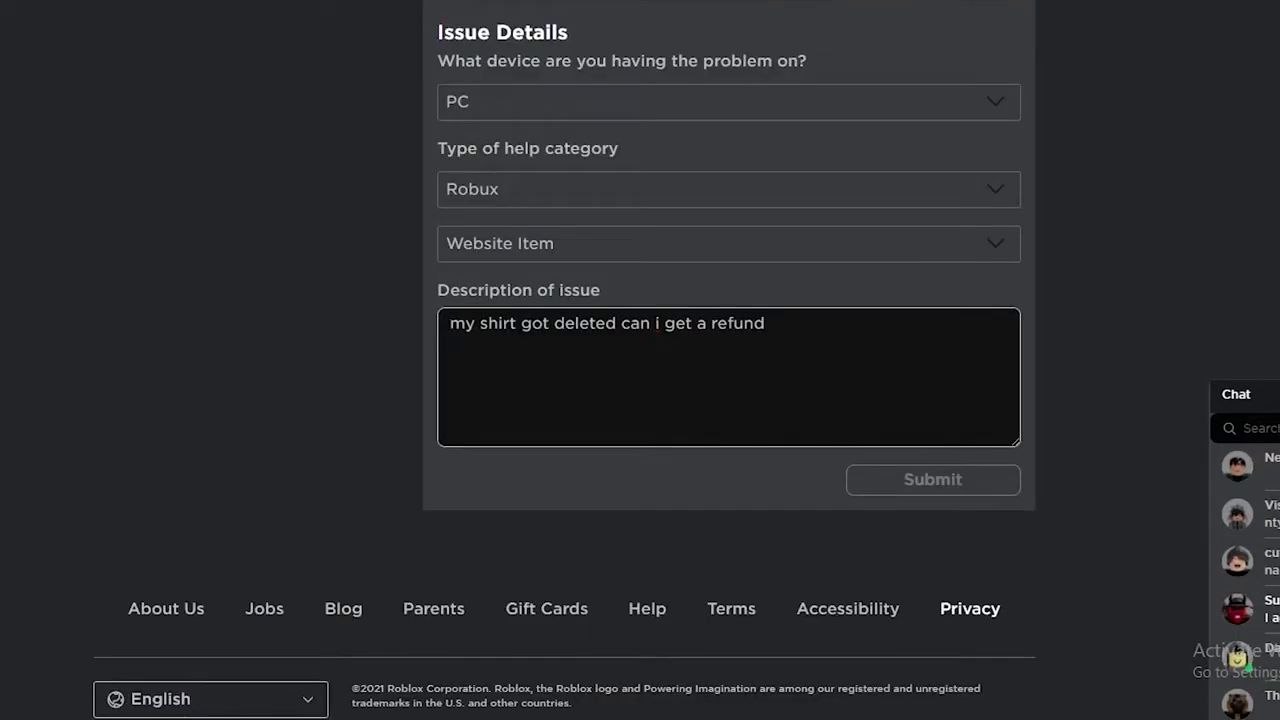
scroll(407, 437, "up", 2)
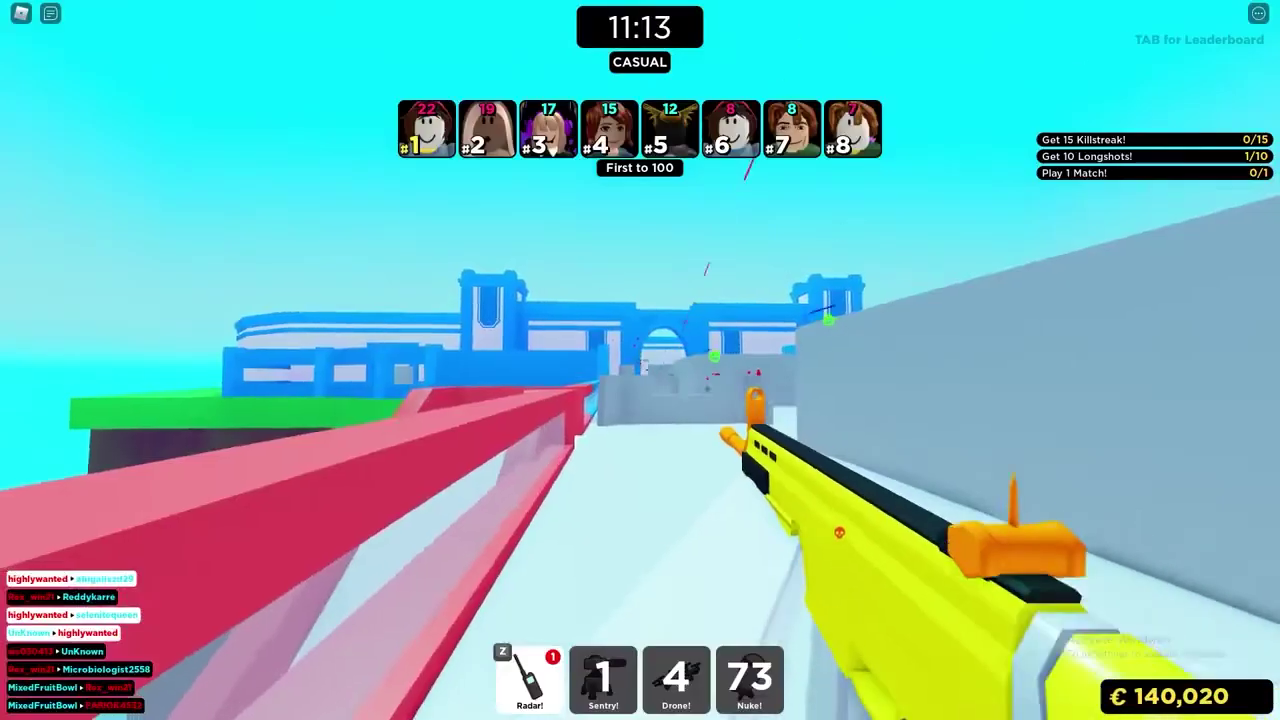
left_click(640, 360)
key("w")
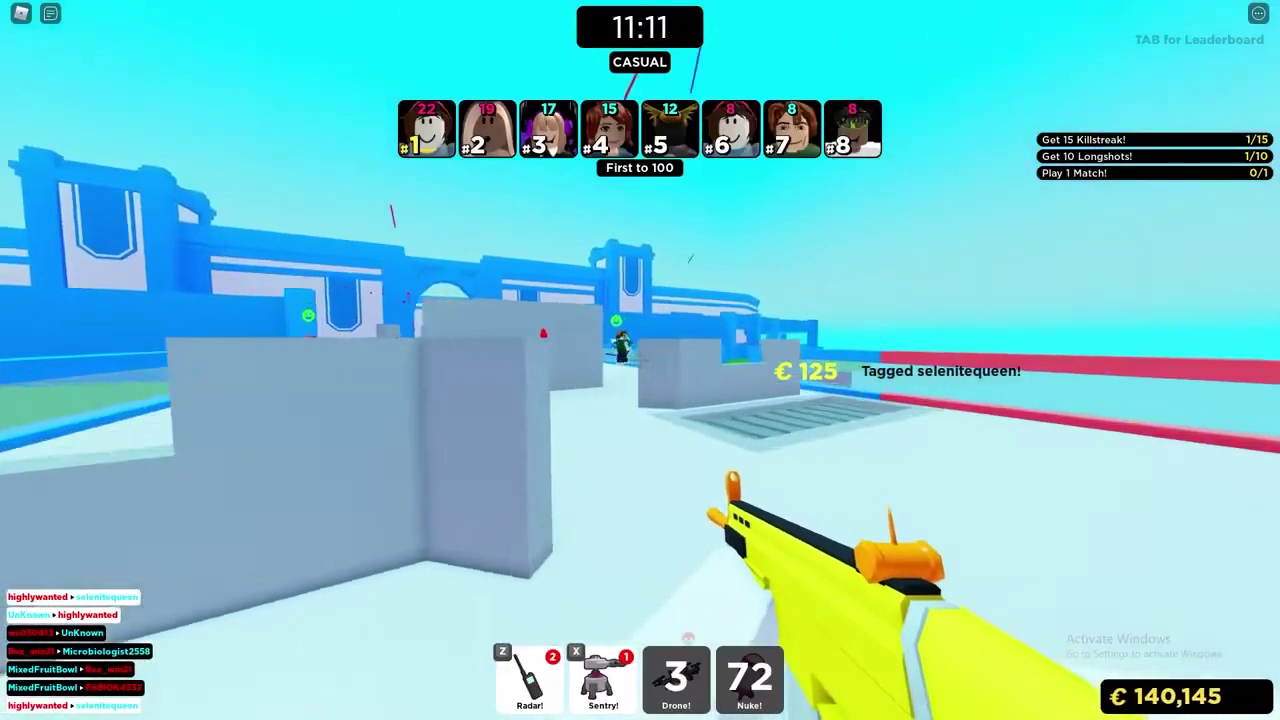
key("w")
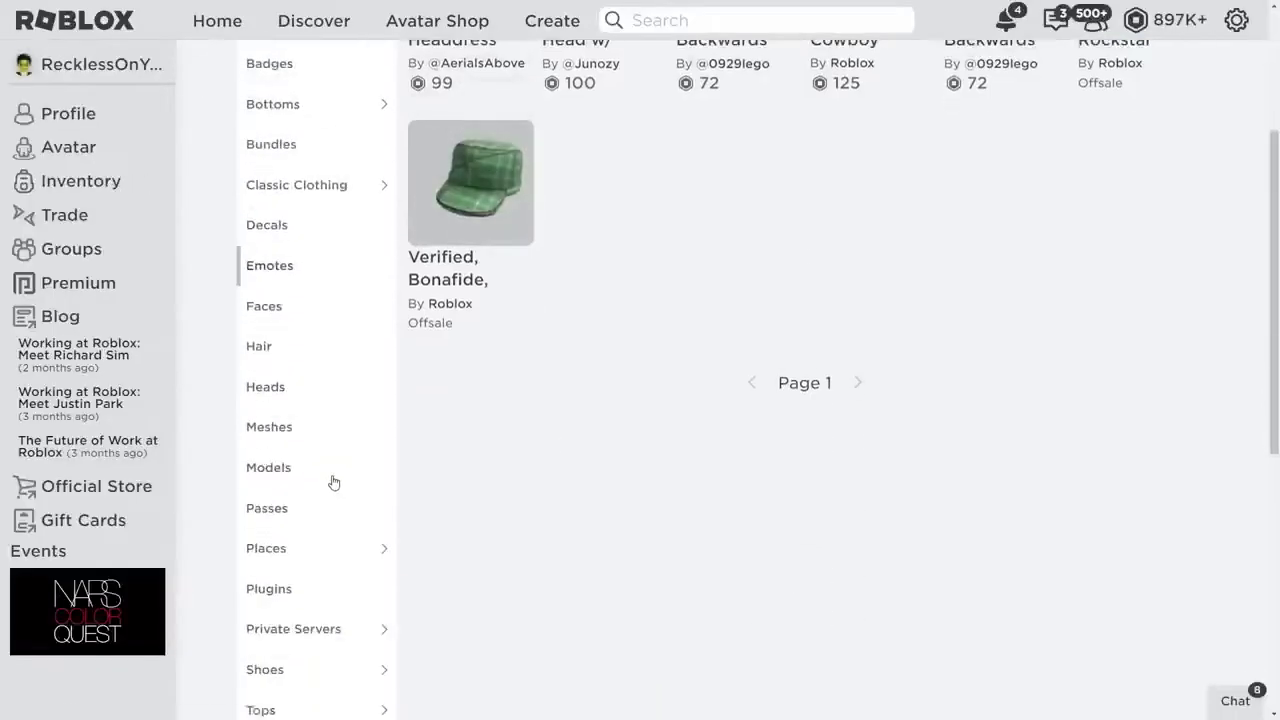
mouse_move(326, 471)
scroll(326, 471, "up", 4)
scroll(315, 391, "down", 3)
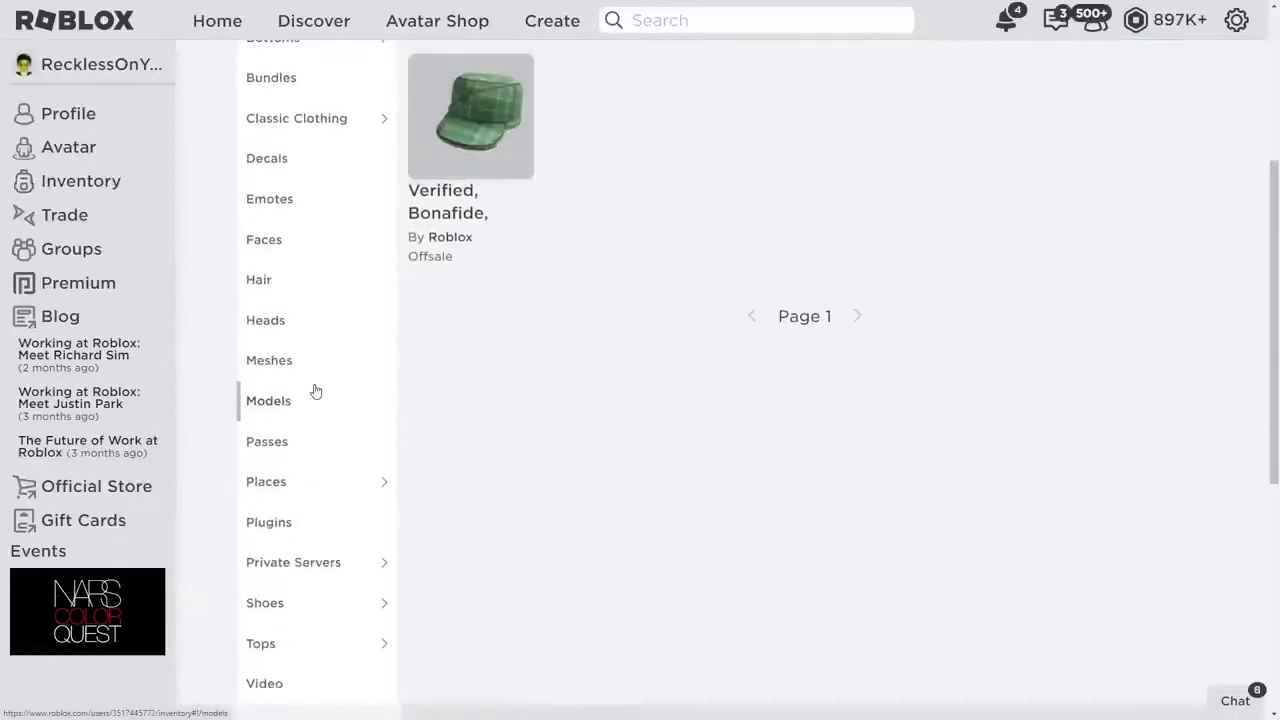
scroll(316, 390, "down", 1)
mouse_move(319, 410)
scroll(341, 354, "up", 4)
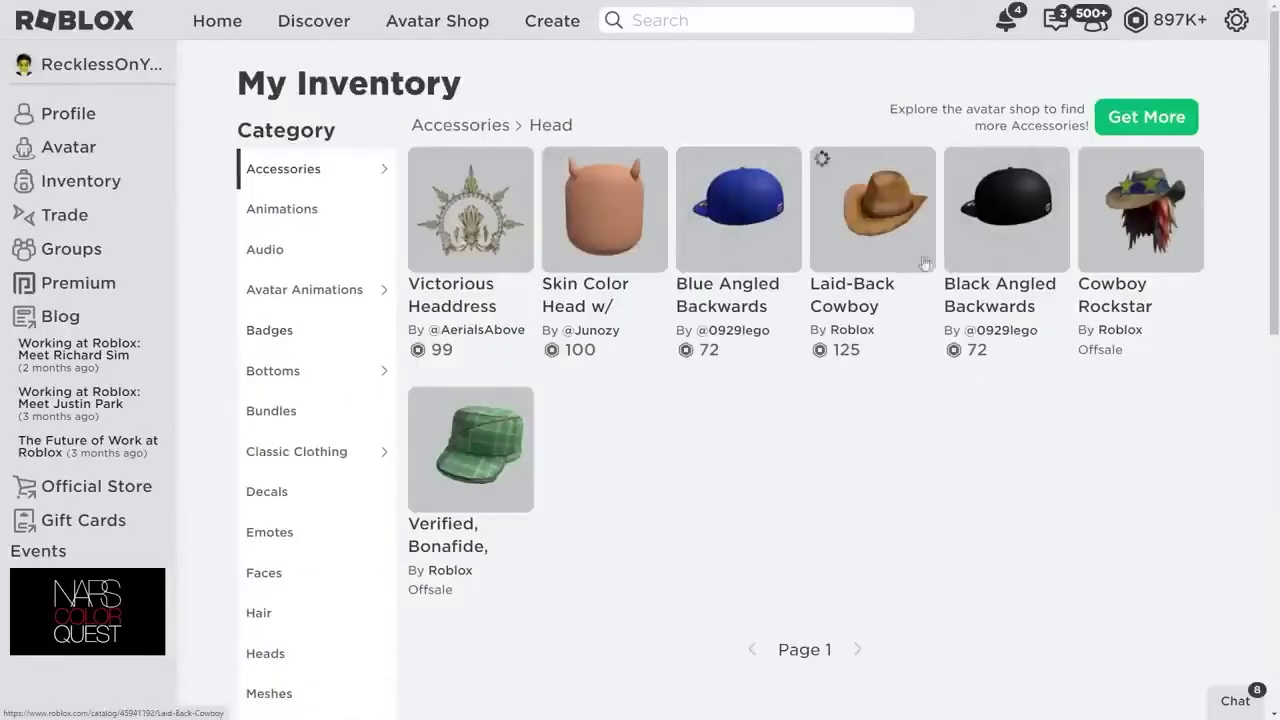
scroll(418, 355, "down", 2)
scroll(418, 355, "down", 2)
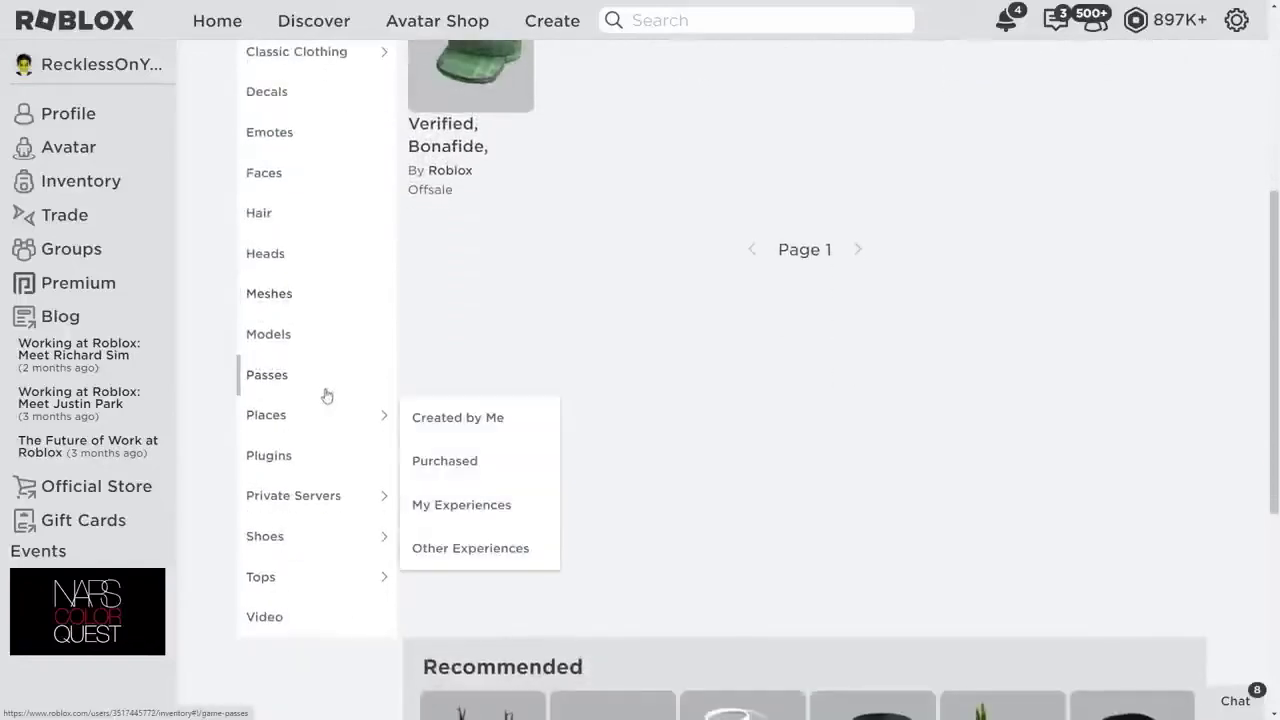
left_click(327, 388)
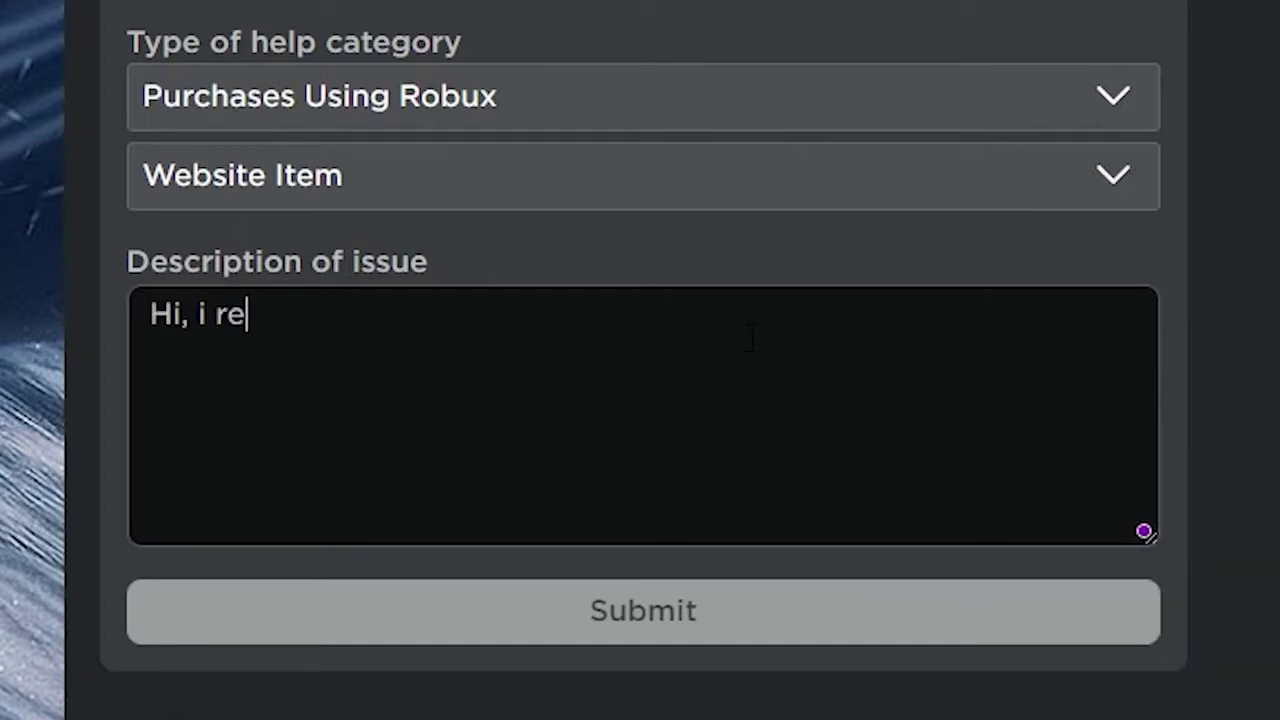
Step: Write that the recently bought gravity coil disappointingly didn't work everywhere in the description
type("cently bought t")
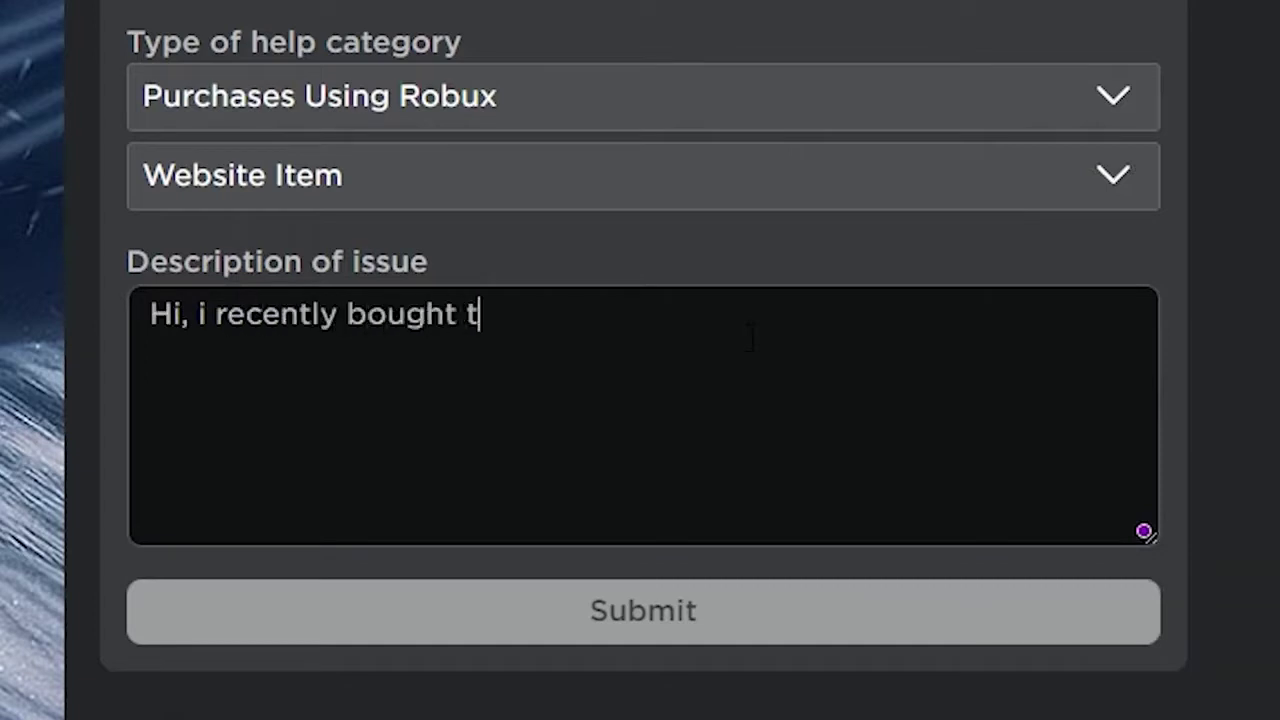
type("he gravity coil and")
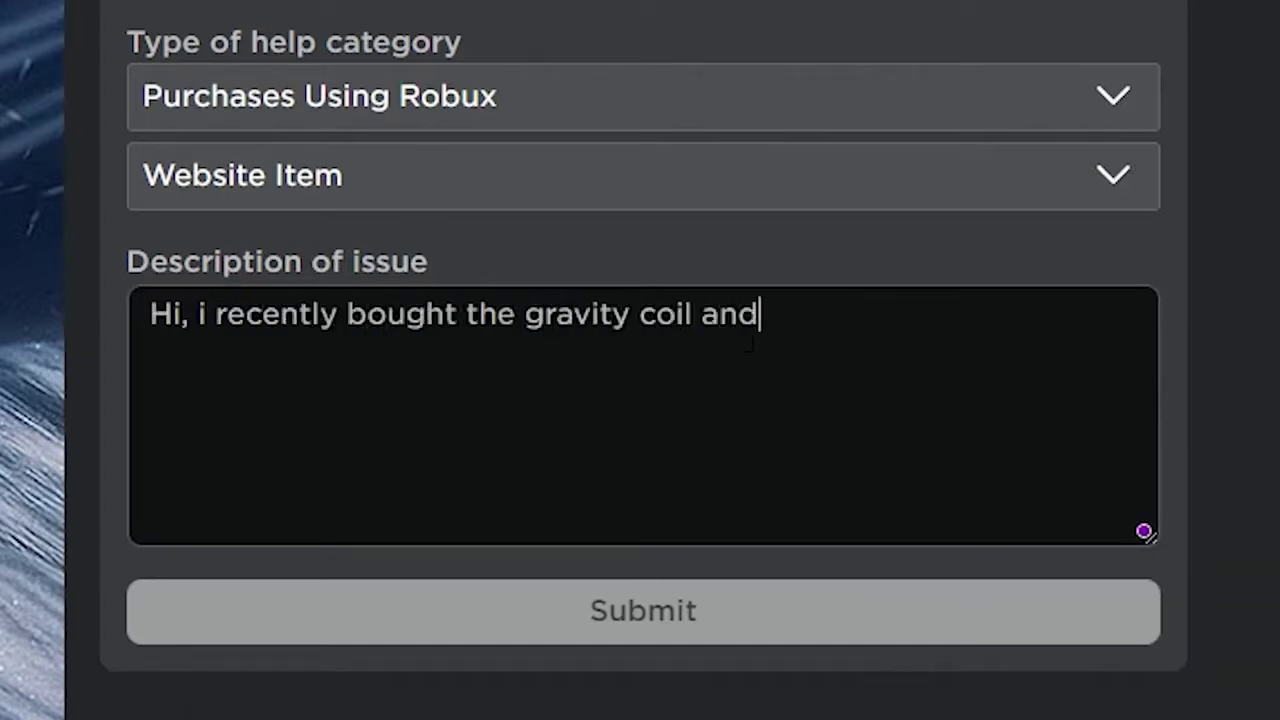
type(" i was dissapointed to see it did n")
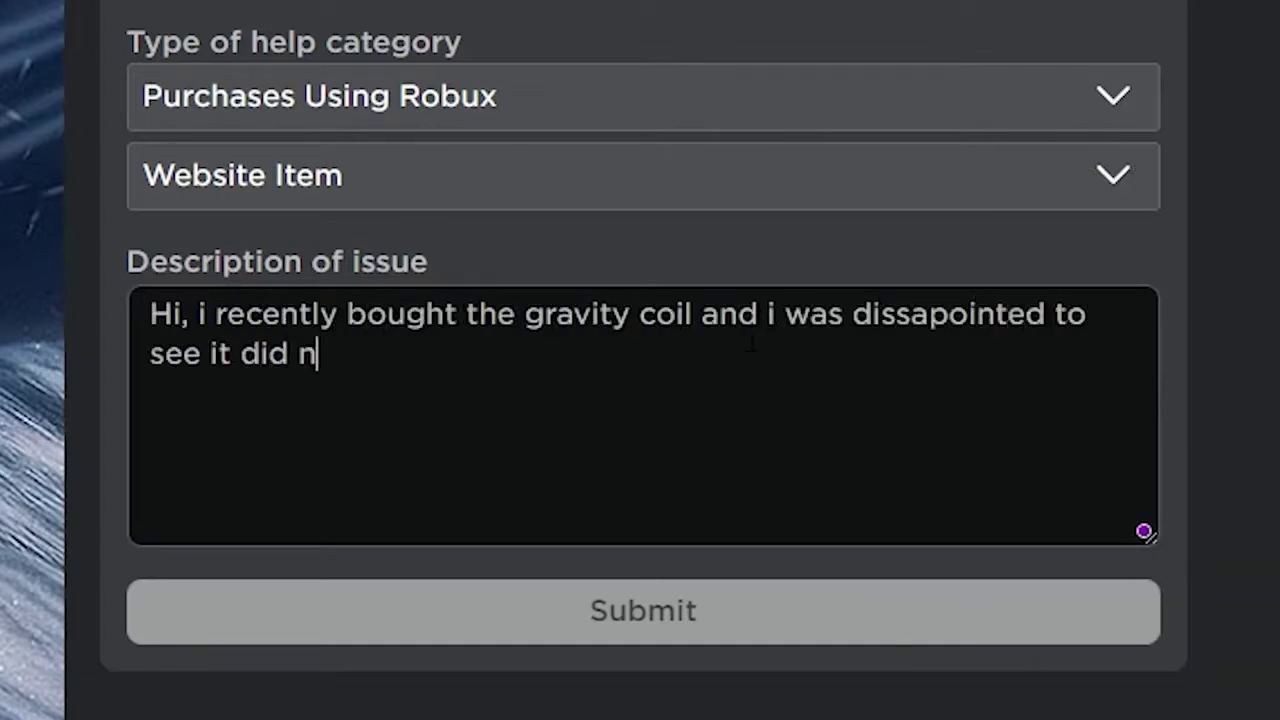
type("ot work everywhere. This m")
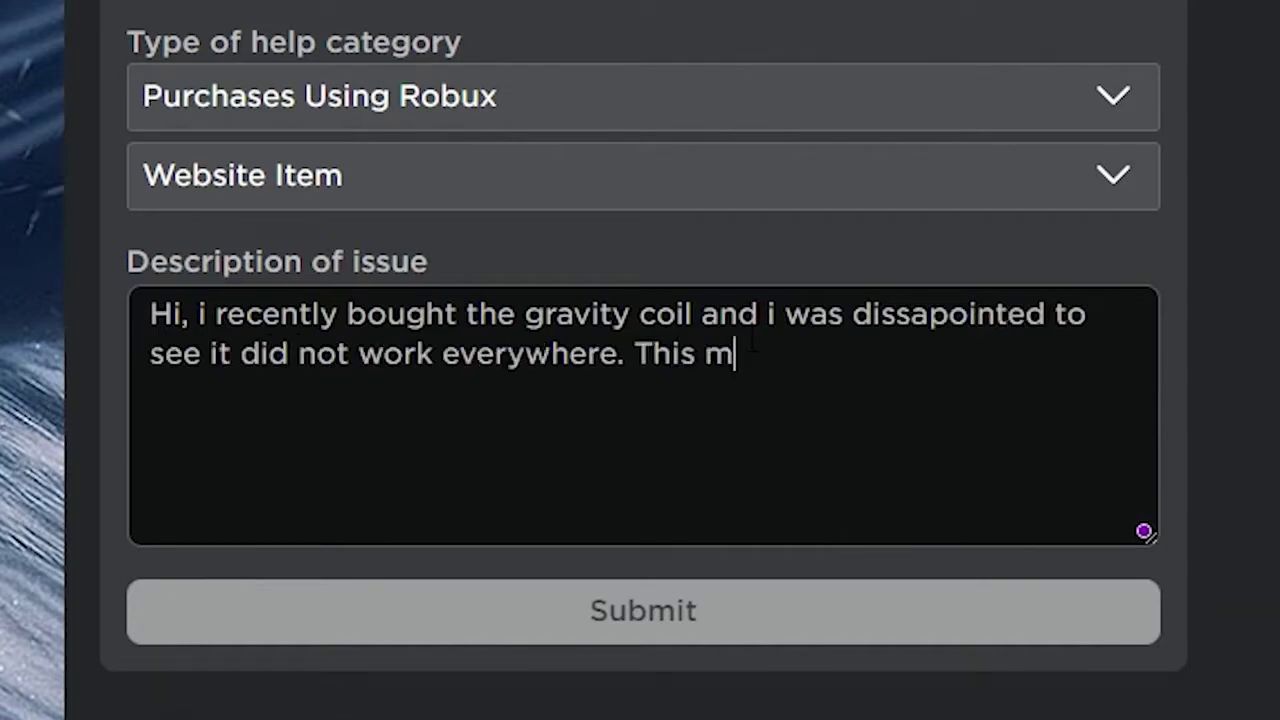
type("isconception was caused by a poor item description a")
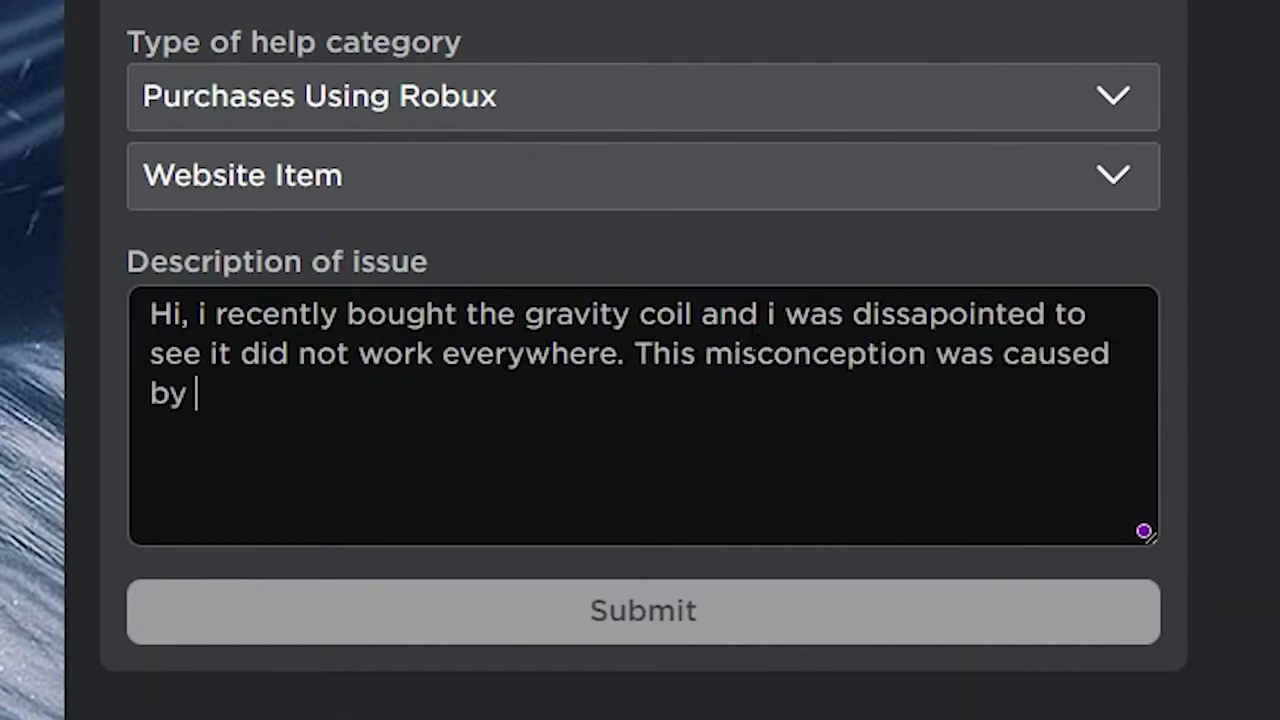
type("nd now i have lost 250 robux.")
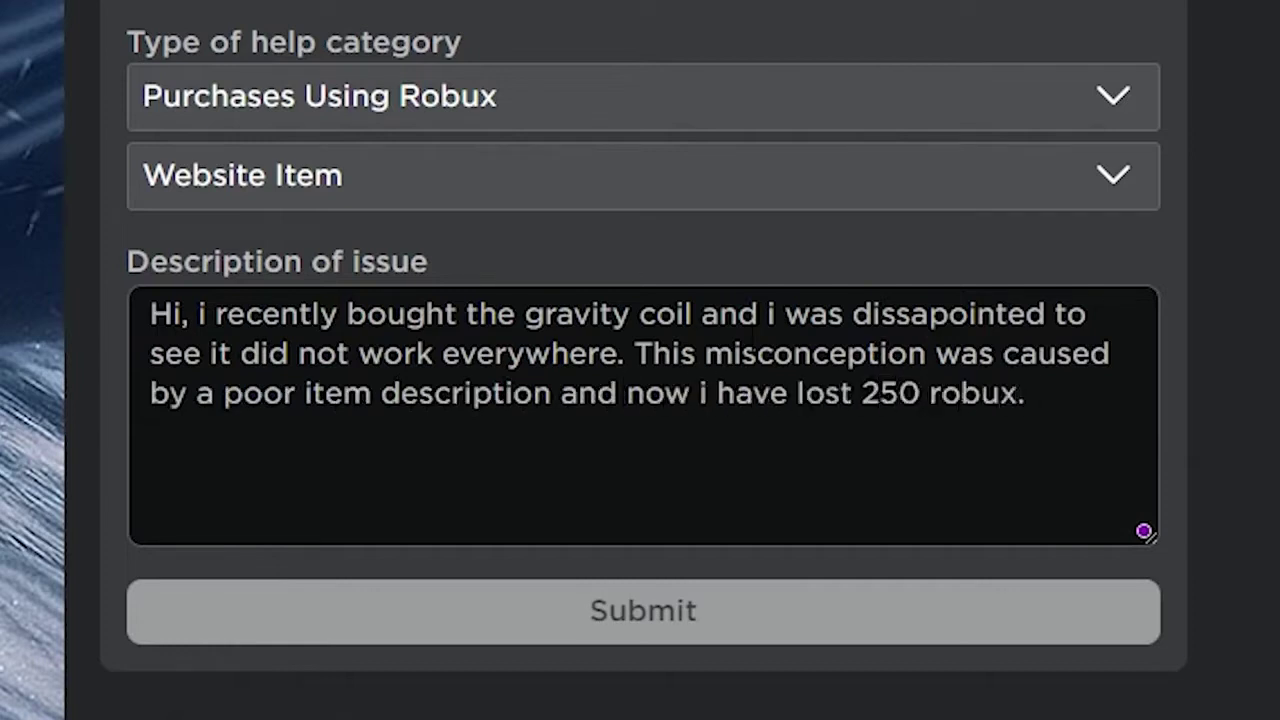
type(" Money is scarce for me, ")
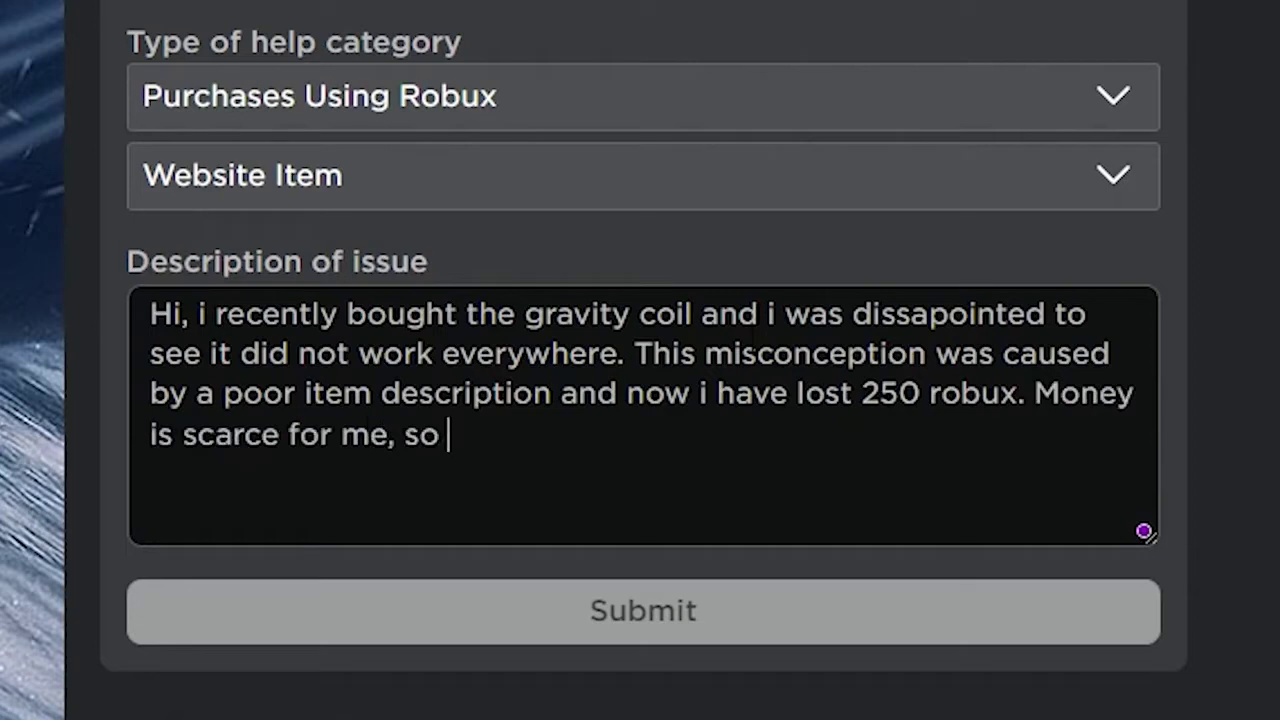
type("so 250 robux is a lot for me. And i")
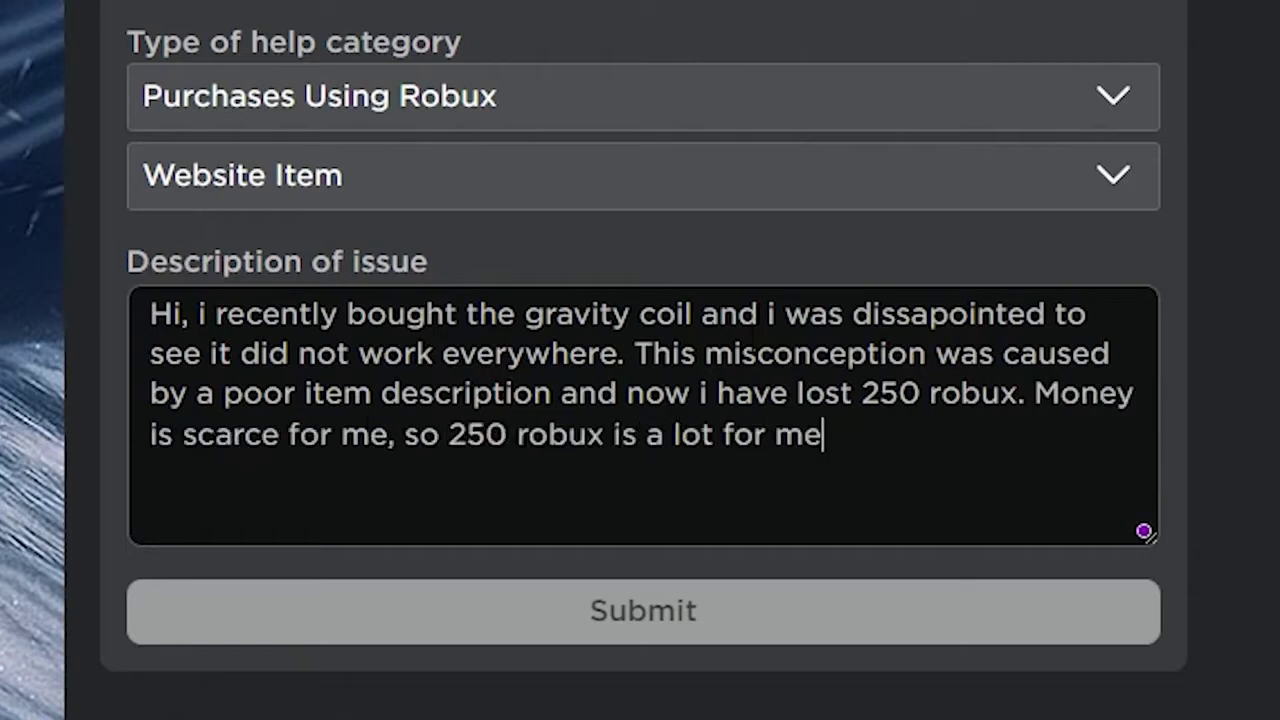
type(" would be very hapo")
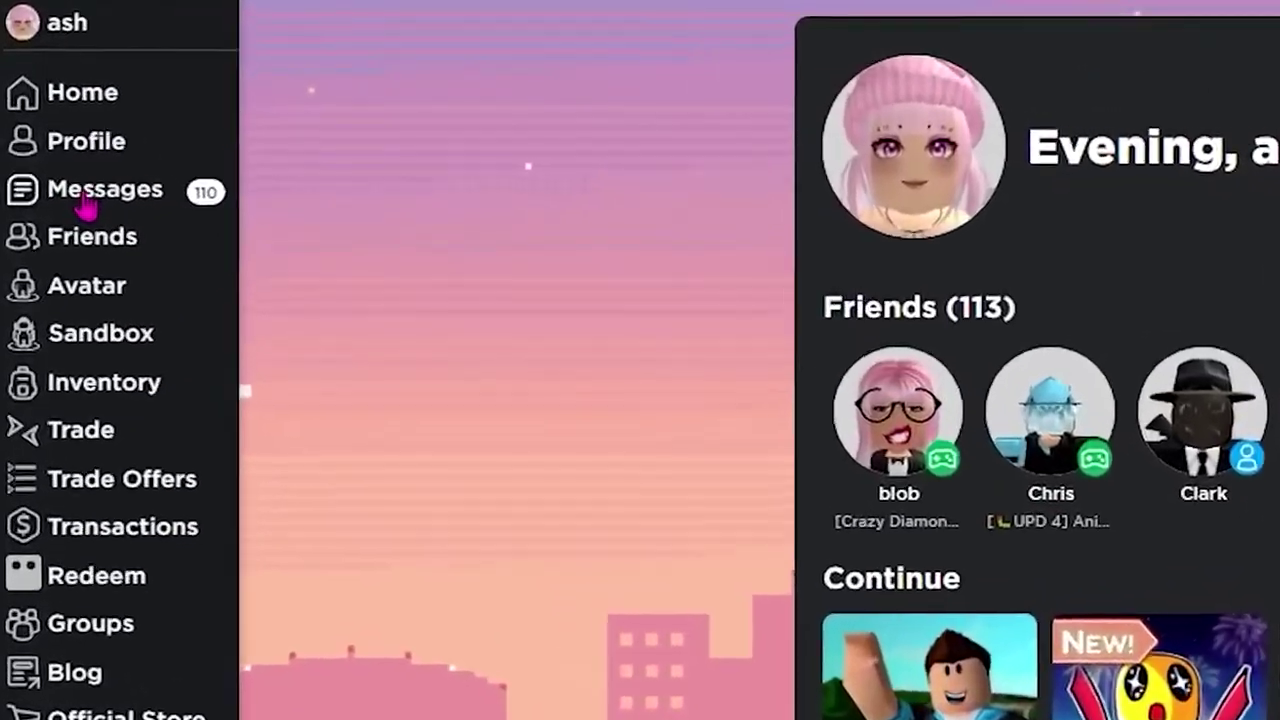
Step: Open the top 'Robux credit pending' message in the Messages inbox and read its opening text
left_click(63, 137)
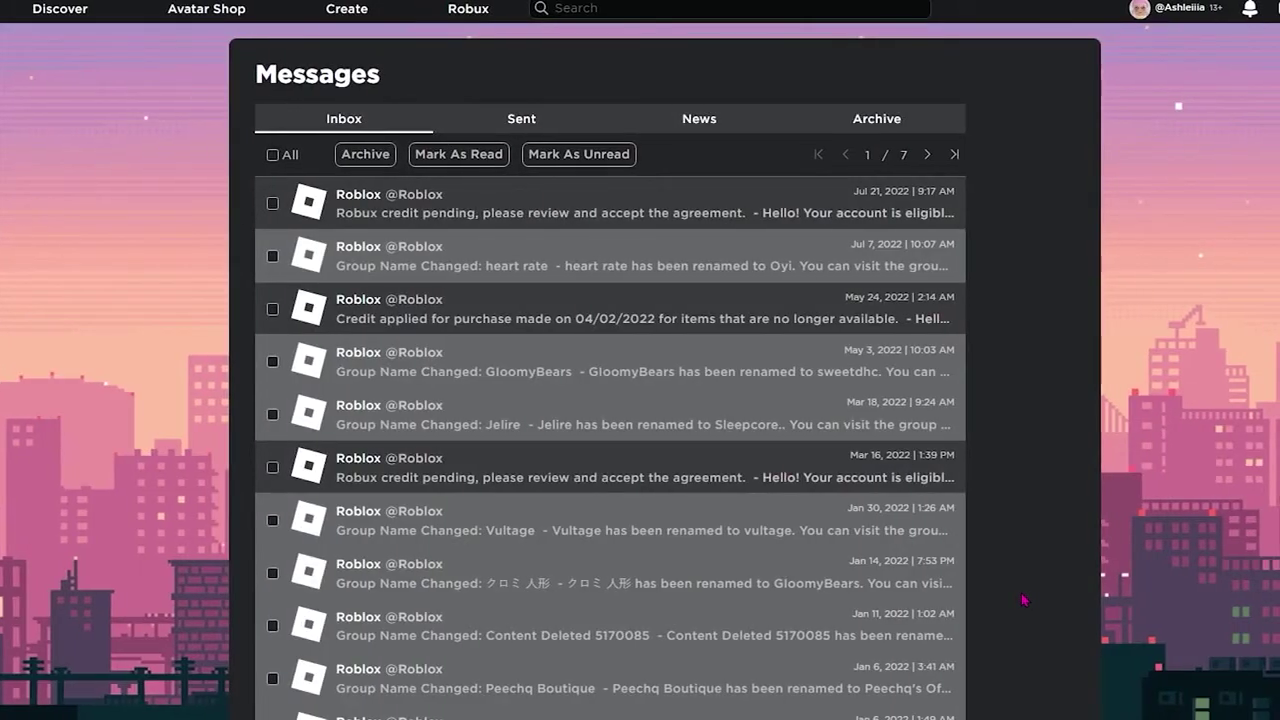
scroll(382, 541, "down", 5)
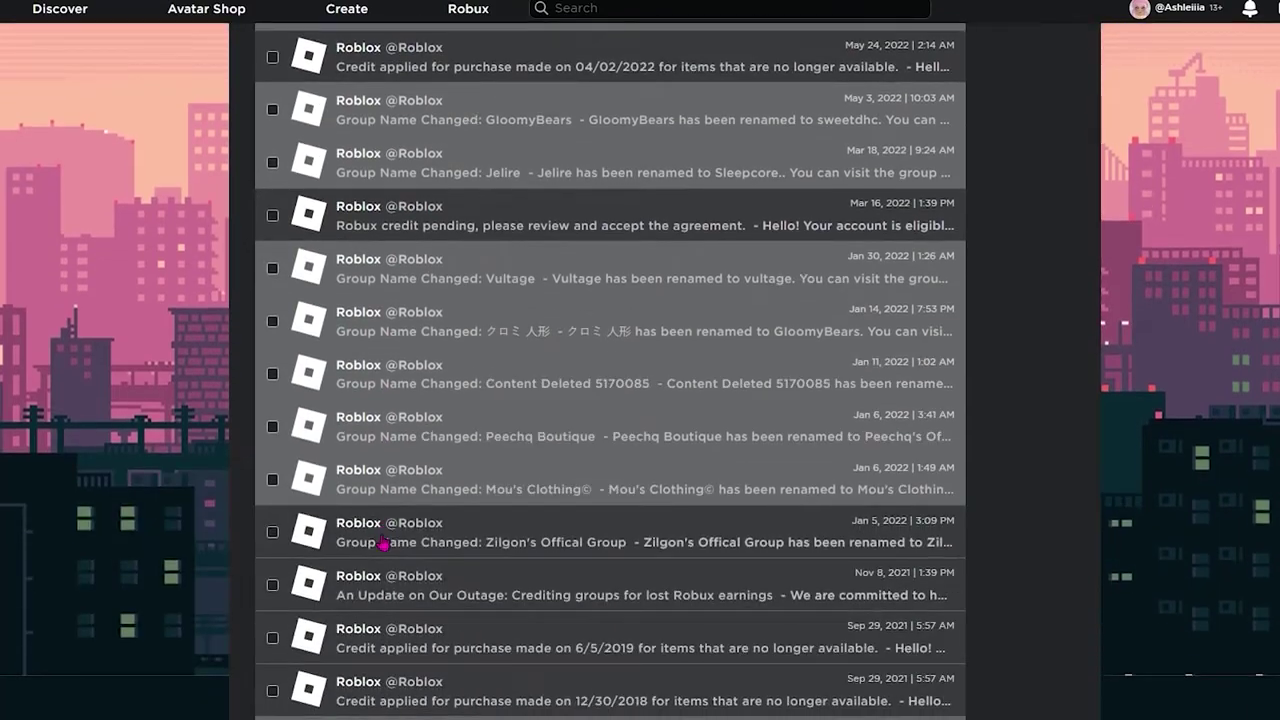
scroll(382, 541, "up", 5)
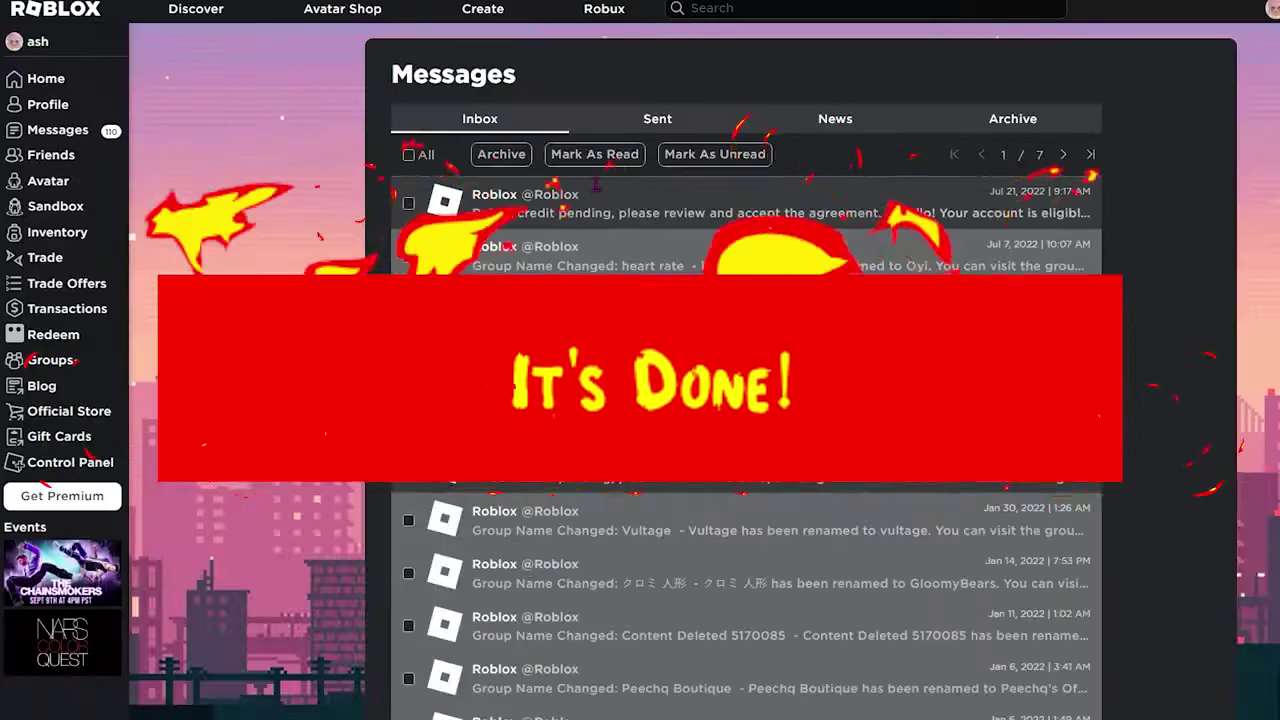
left_click(472, 220)
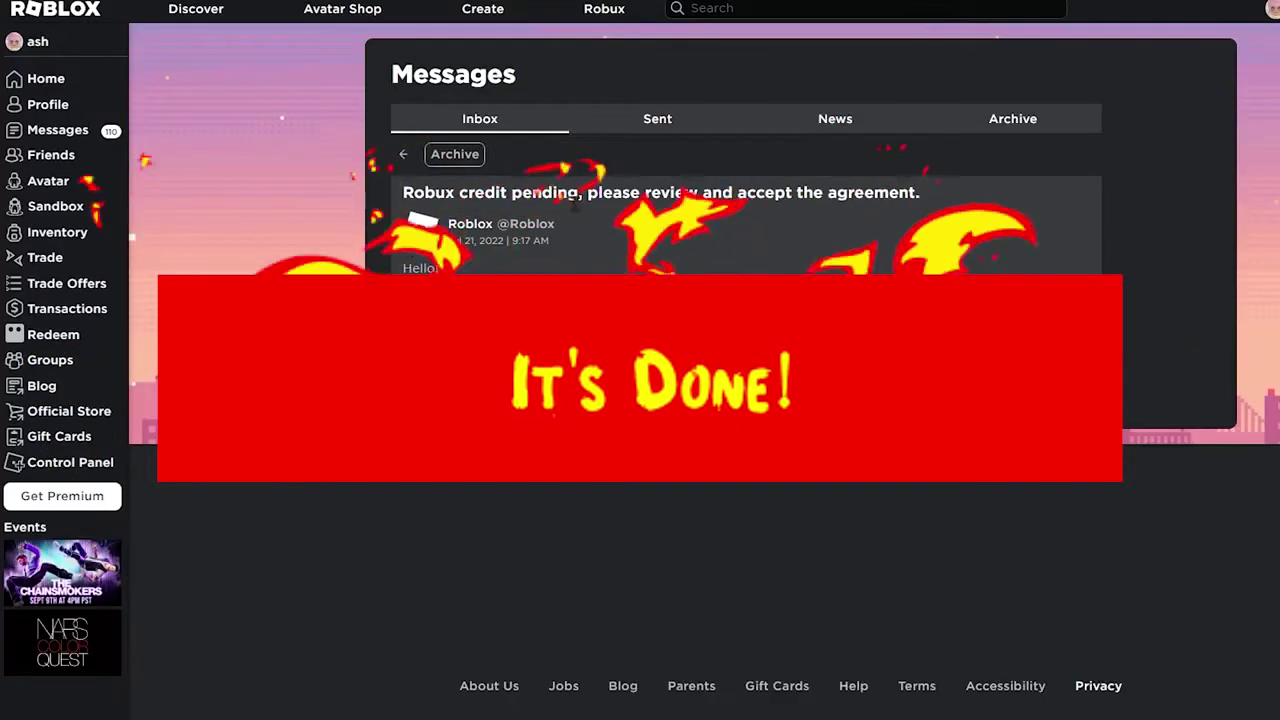
left_click_drag(403, 301, 1003, 303)
left_click(557, 323)
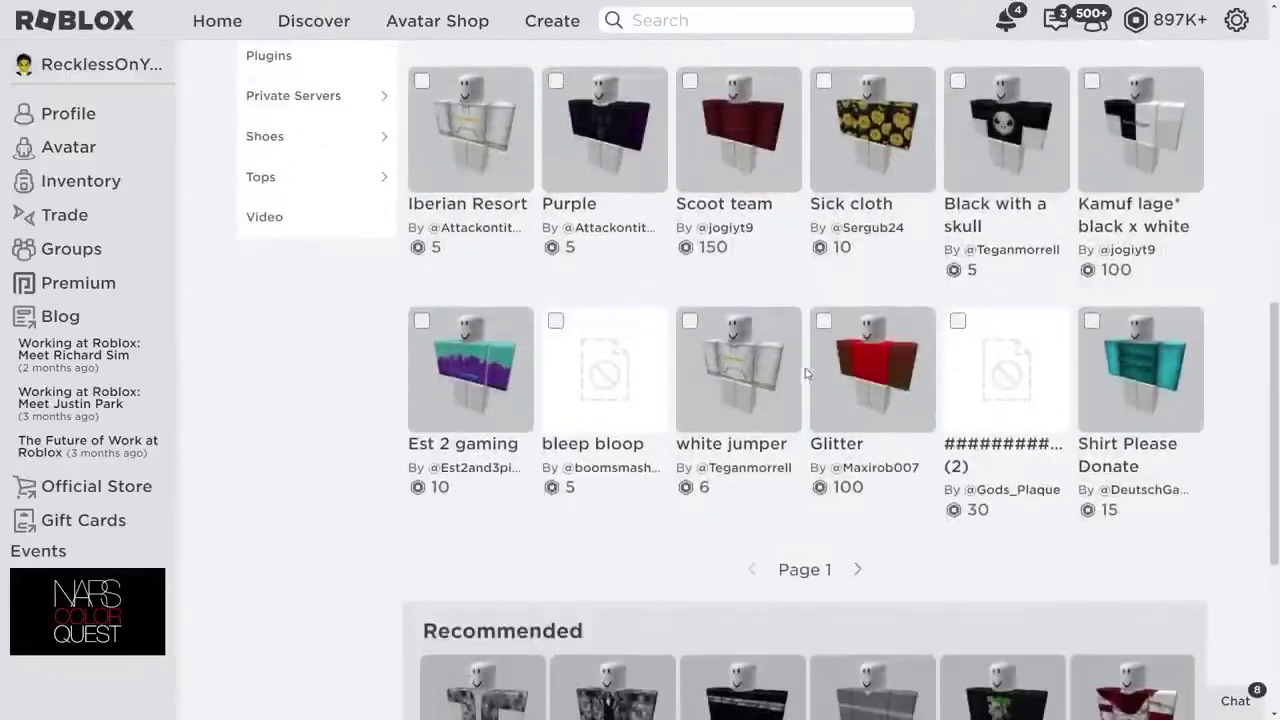
scroll(752, 327, "up", 3)
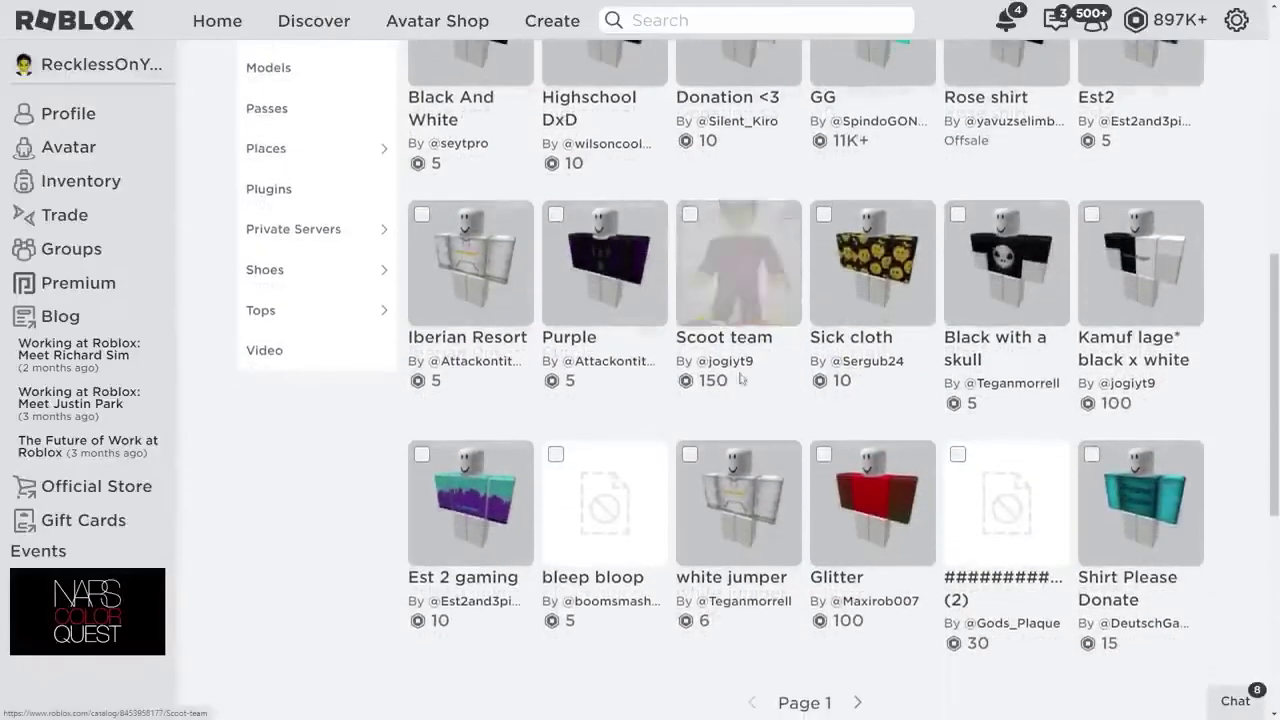
Step: Scroll the classic shirts listing and open the Scoot team shirt priced at 150 Robux
scroll(752, 327, "up", 1)
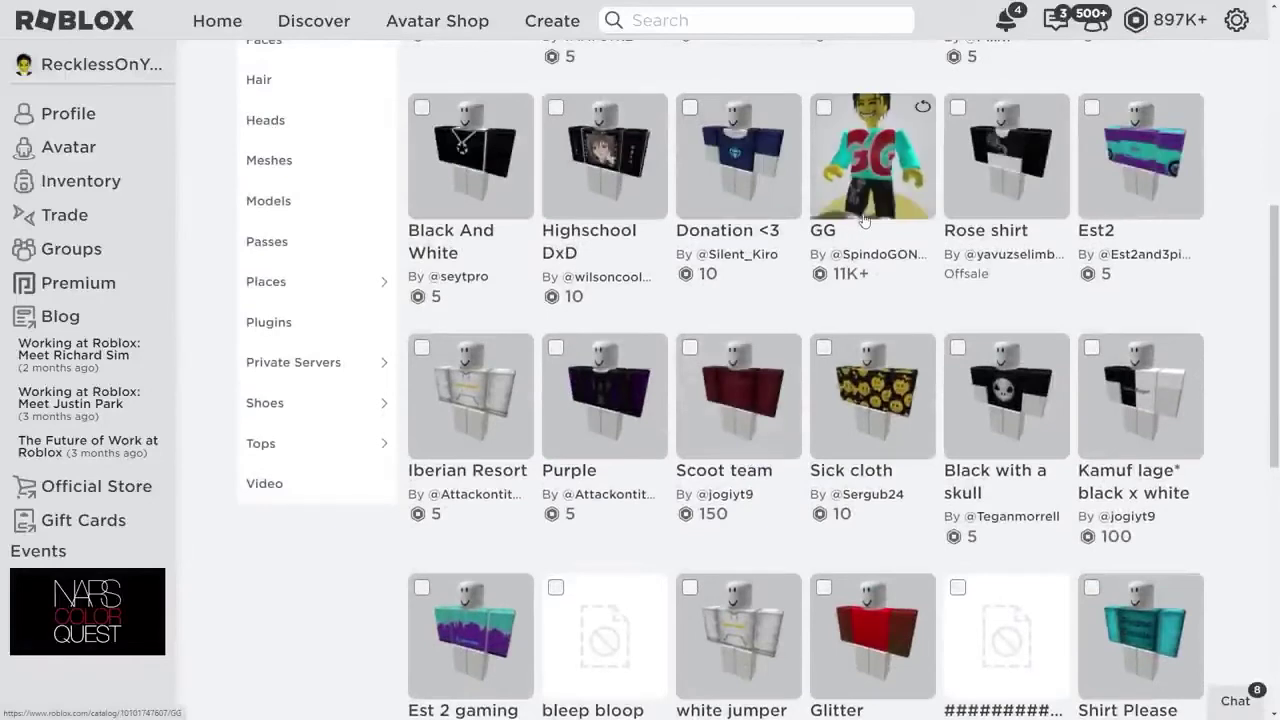
scroll(745, 330, "down", 1)
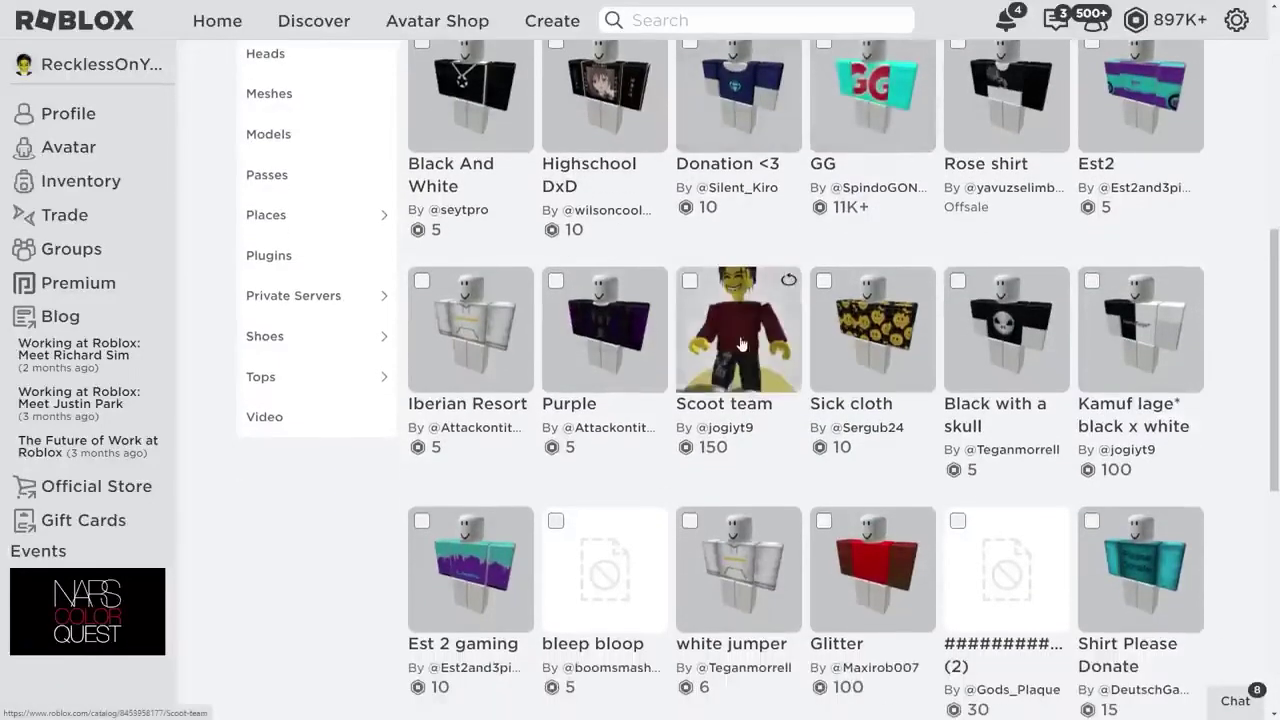
left_click(737, 340)
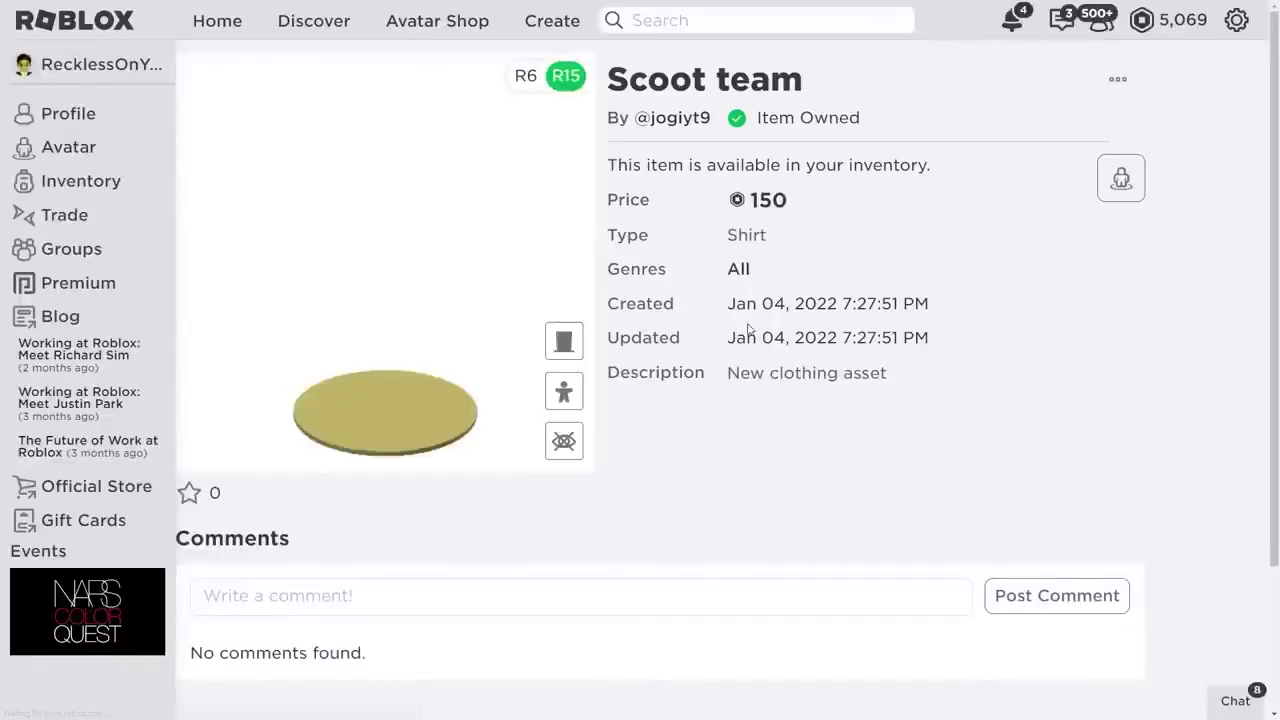